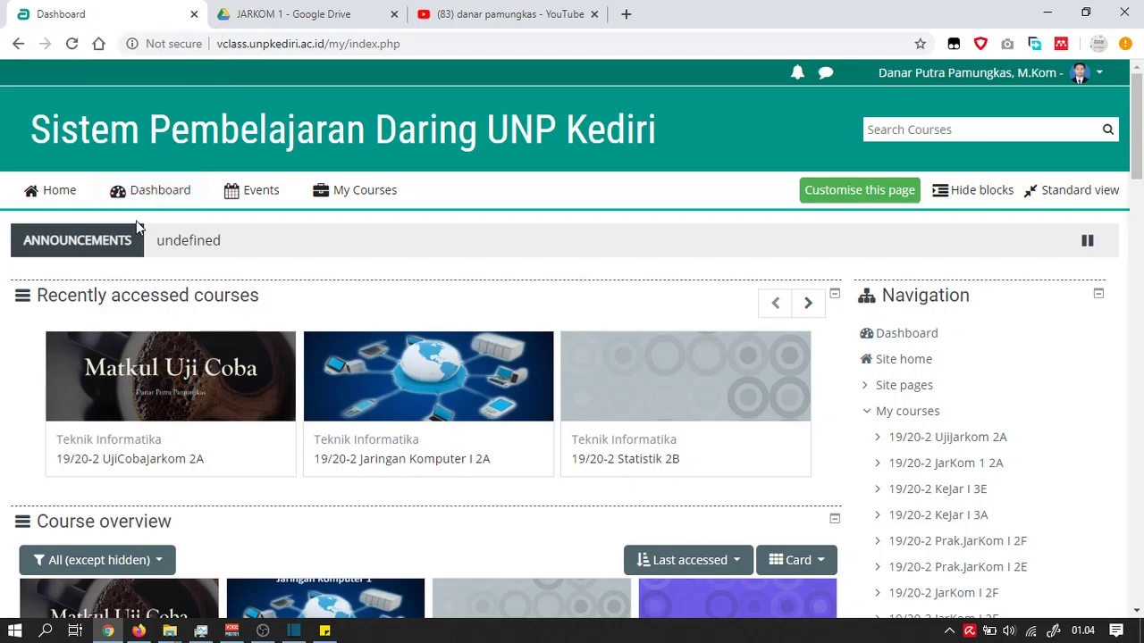
Open the course 19/20-2 UjiCobaJarkom 2A and change its page layout to the standard view
{"action": "left_click", "coordinate": [159, 460]}
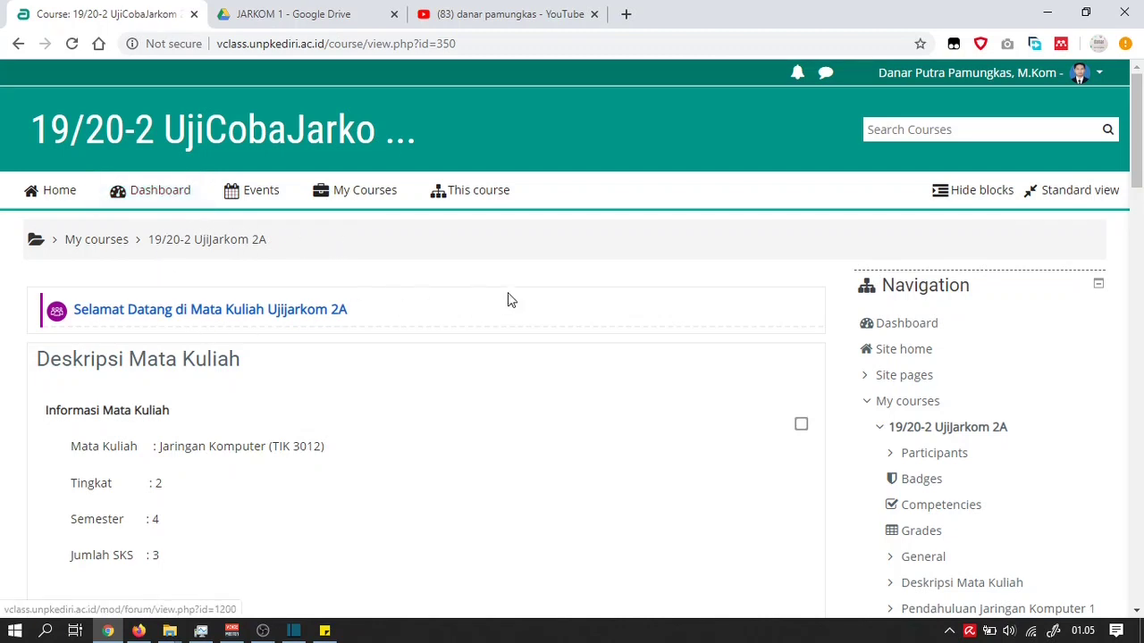
{"action": "scroll", "coordinate": [508, 300], "scroll_direction": "down", "scroll_amount": 4}
{"action": "scroll", "coordinate": [459, 312], "scroll_direction": "up", "scroll_amount": 4}
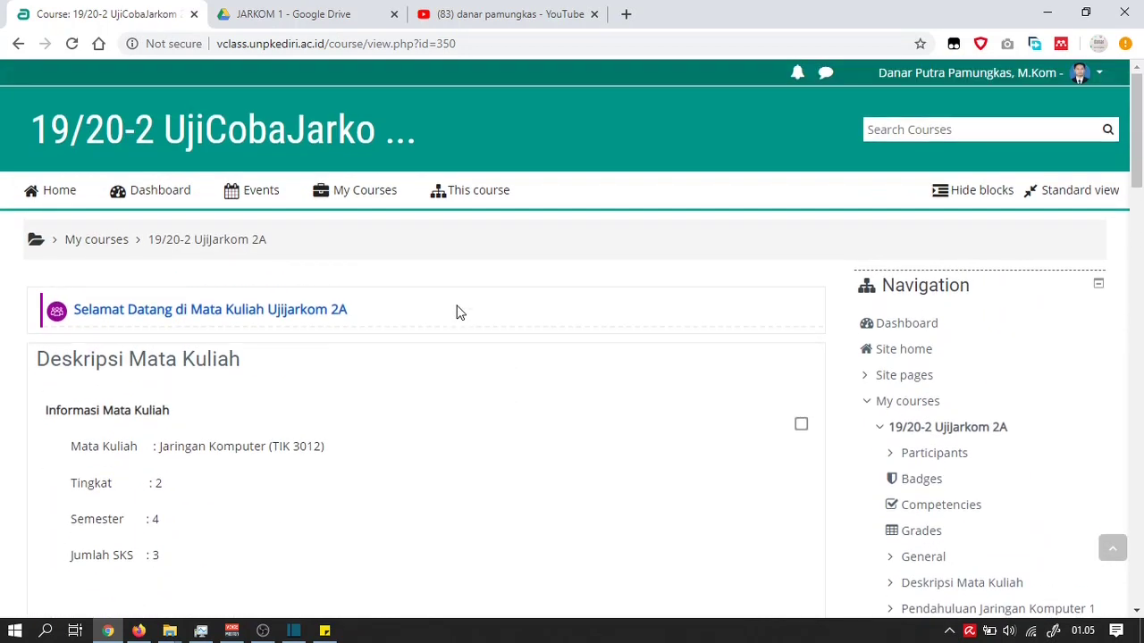
{"action": "left_click", "coordinate": [1060, 200]}
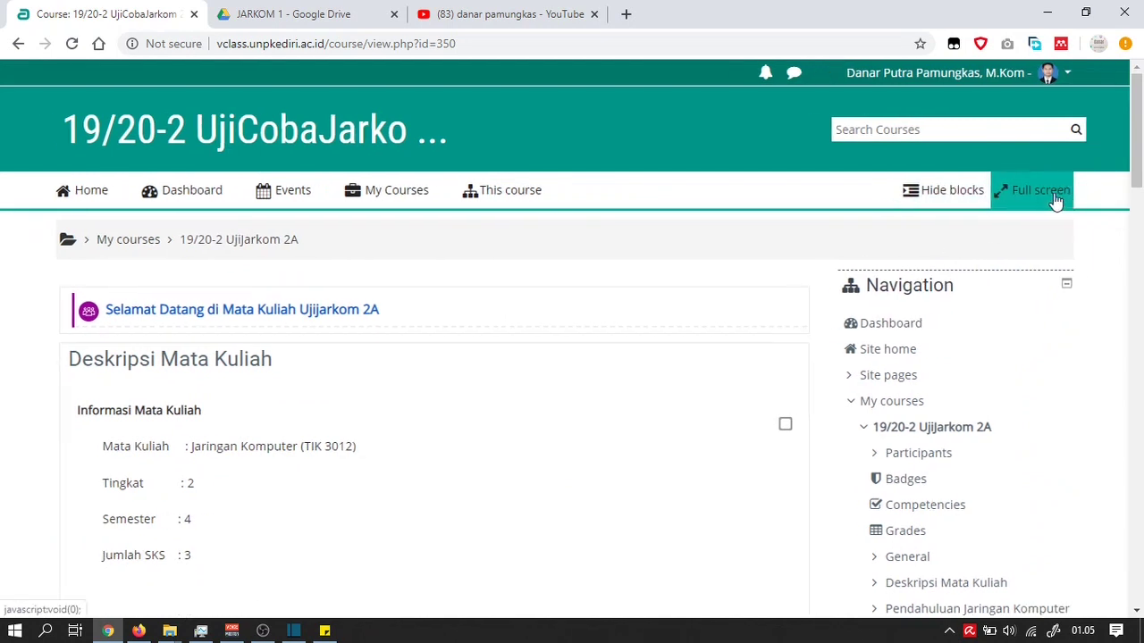
Leave the switched role in the course and return to the account's normal role
{"action": "left_click", "coordinate": [1028, 73]}
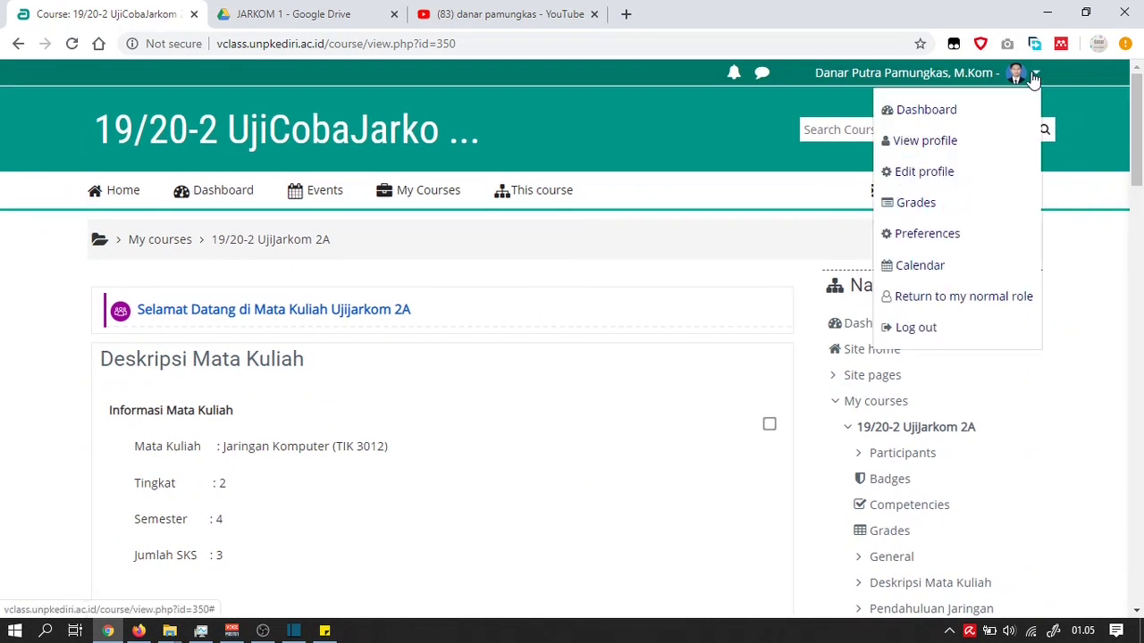
{"action": "left_click", "coordinate": [972, 302]}
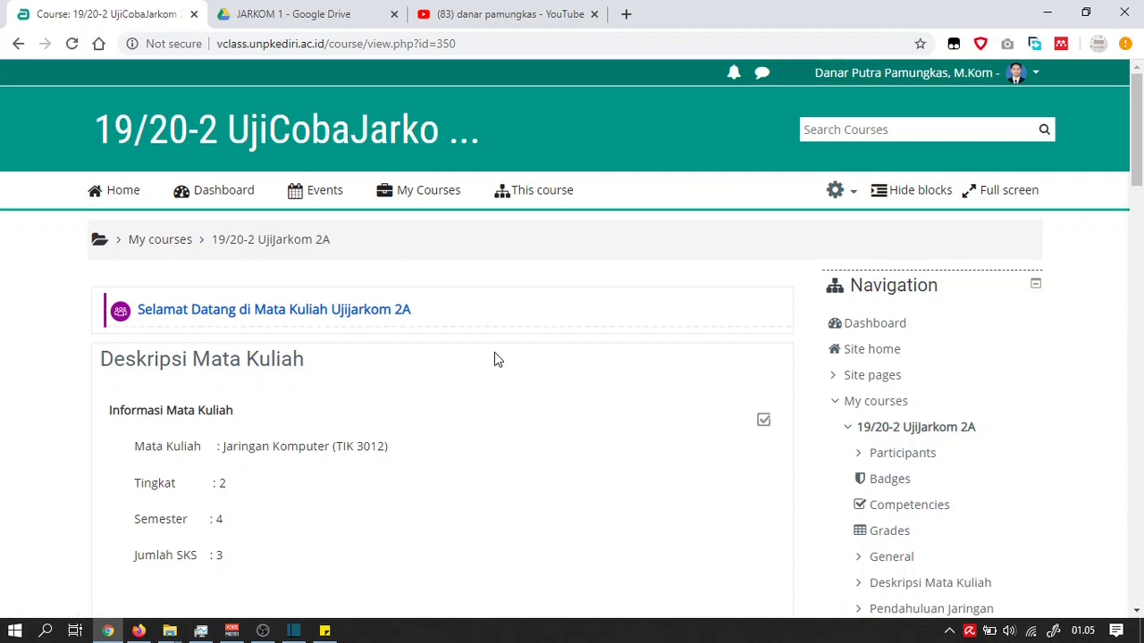
Review the course's existing sections, from the course description to the embedded slides and video under Pendahuluan Jaringan Komputer 1
{"action": "scroll", "coordinate": [491, 357], "scroll_direction": "down", "scroll_amount": 6}
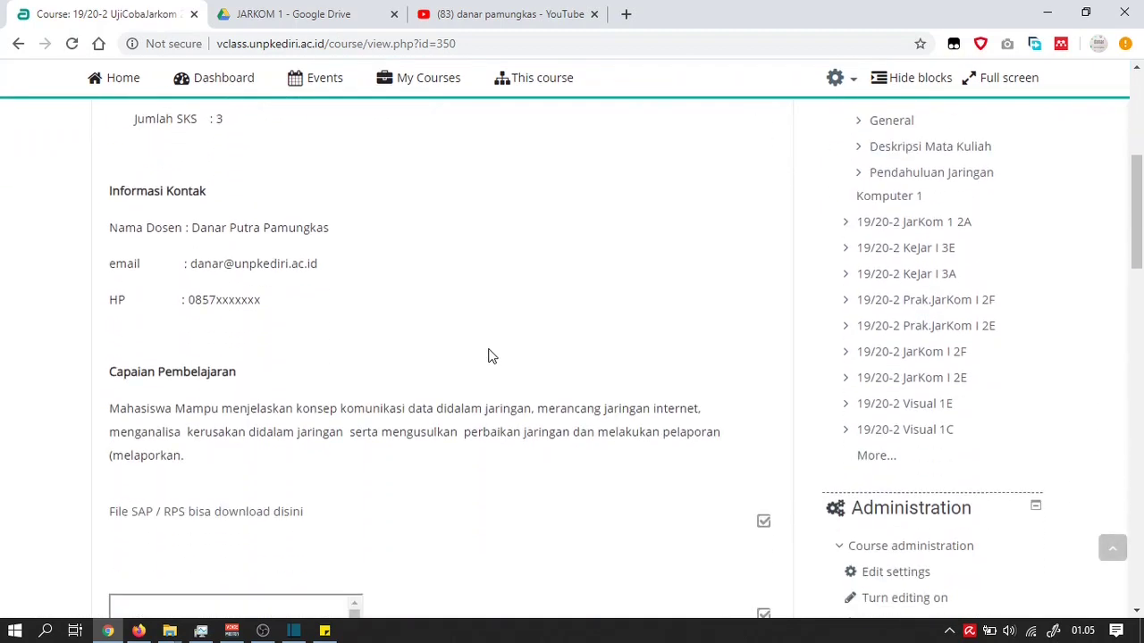
{"action": "scroll", "coordinate": [488, 356], "scroll_direction": "down", "scroll_amount": 9}
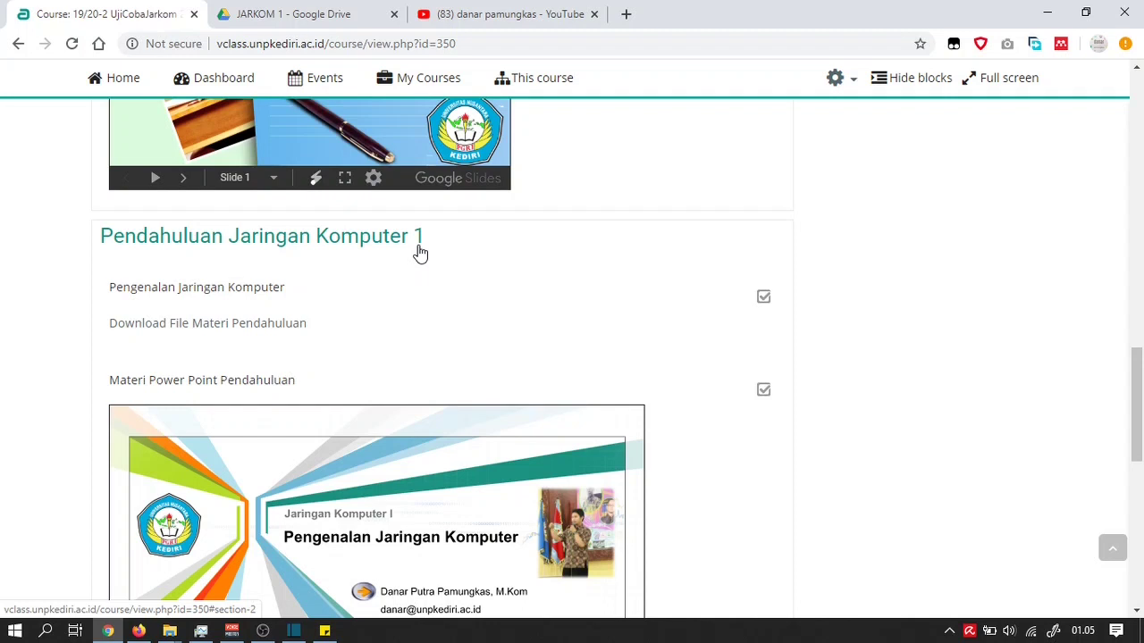
{"action": "scroll", "coordinate": [416, 252], "scroll_direction": "down", "scroll_amount": 2}
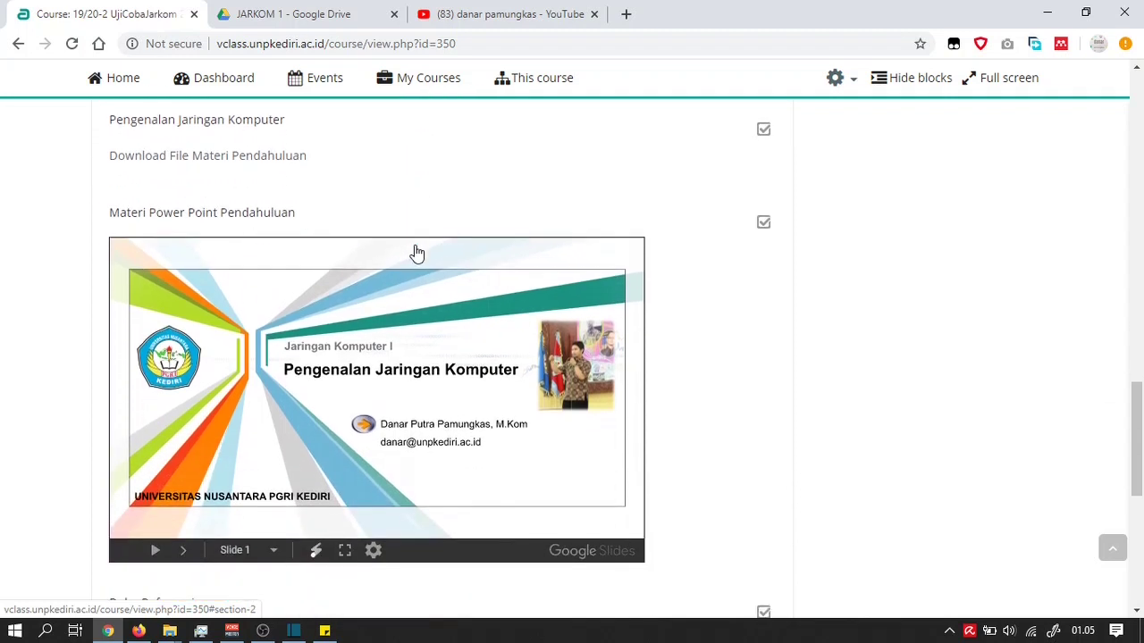
{"action": "scroll", "coordinate": [414, 253], "scroll_direction": "up", "scroll_amount": 1}
{"action": "scroll", "coordinate": [409, 253], "scroll_direction": "up", "scroll_amount": 1}
{"action": "scroll", "coordinate": [410, 255], "scroll_direction": "down", "scroll_amount": 3}
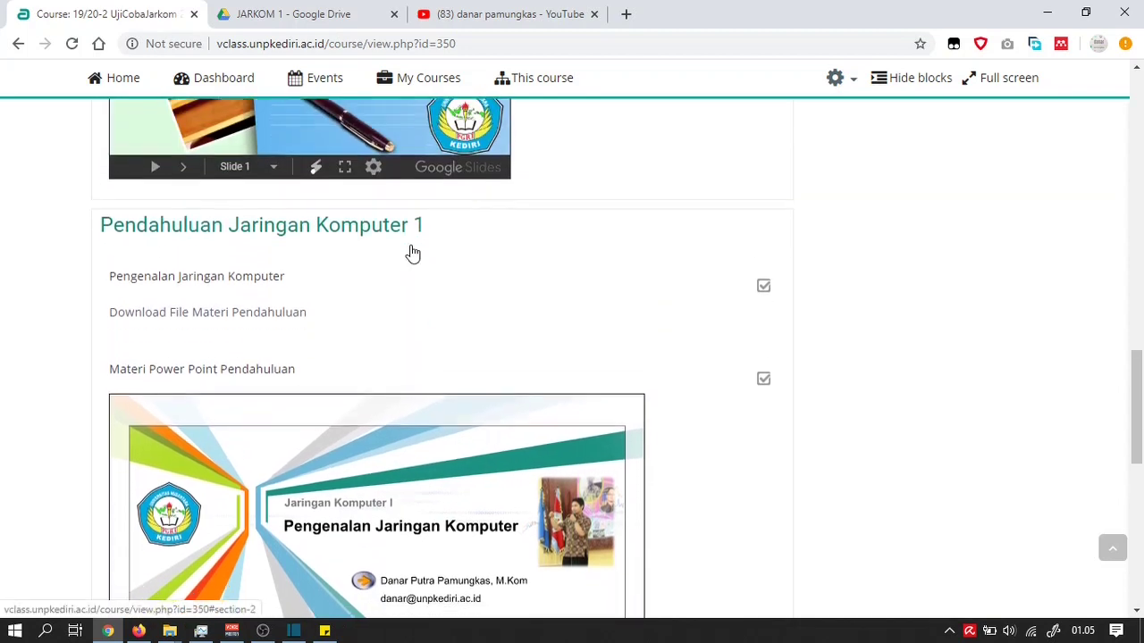
{"action": "scroll", "coordinate": [412, 257], "scroll_direction": "down", "scroll_amount": 5}
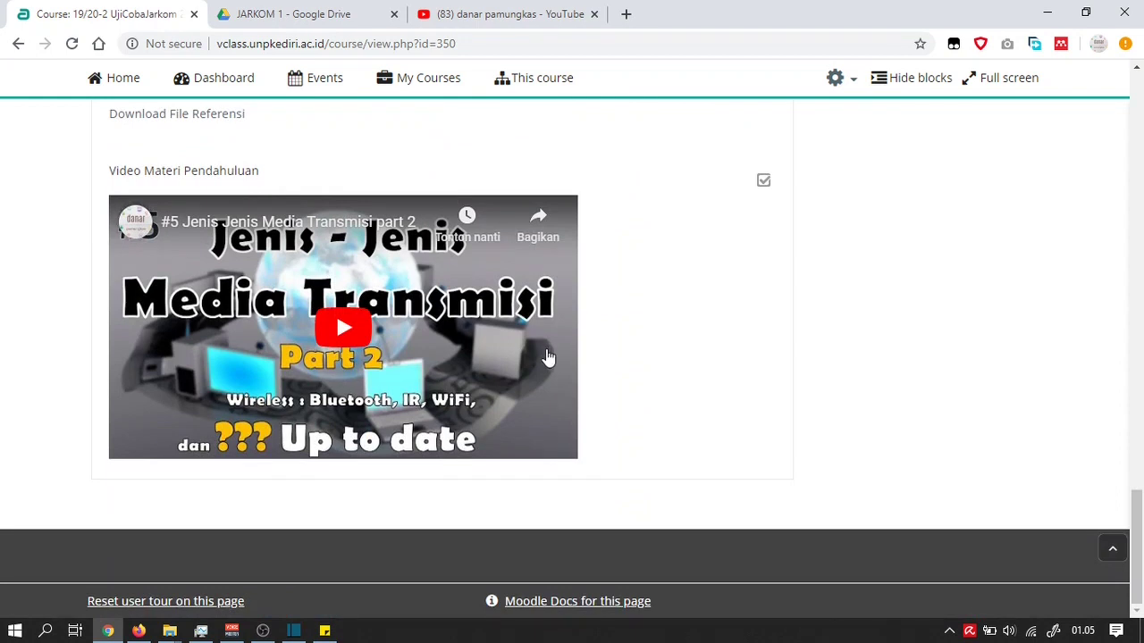
Turn editing on for the course and add one new topic section after Pendahuluan Jaringan Komputer 1
{"action": "left_click", "coordinate": [856, 87]}
{"action": "left_click", "coordinate": [804, 147]}
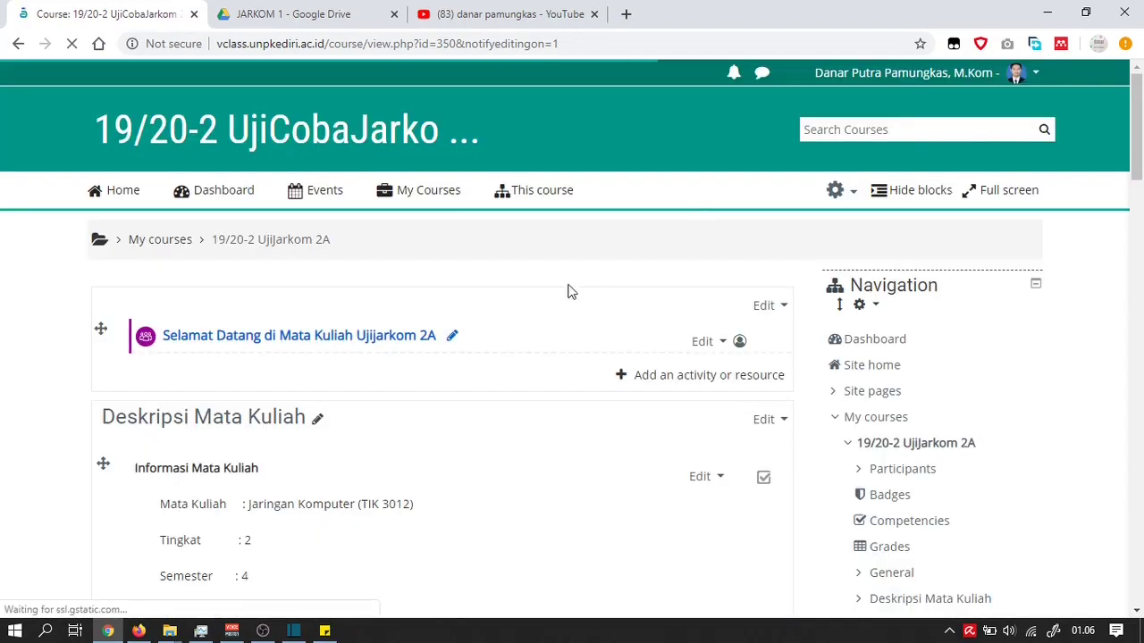
{"action": "scroll", "coordinate": [531, 293], "scroll_direction": "down", "scroll_amount": 6}
{"action": "scroll", "coordinate": [530, 299], "scroll_direction": "down", "scroll_amount": 15}
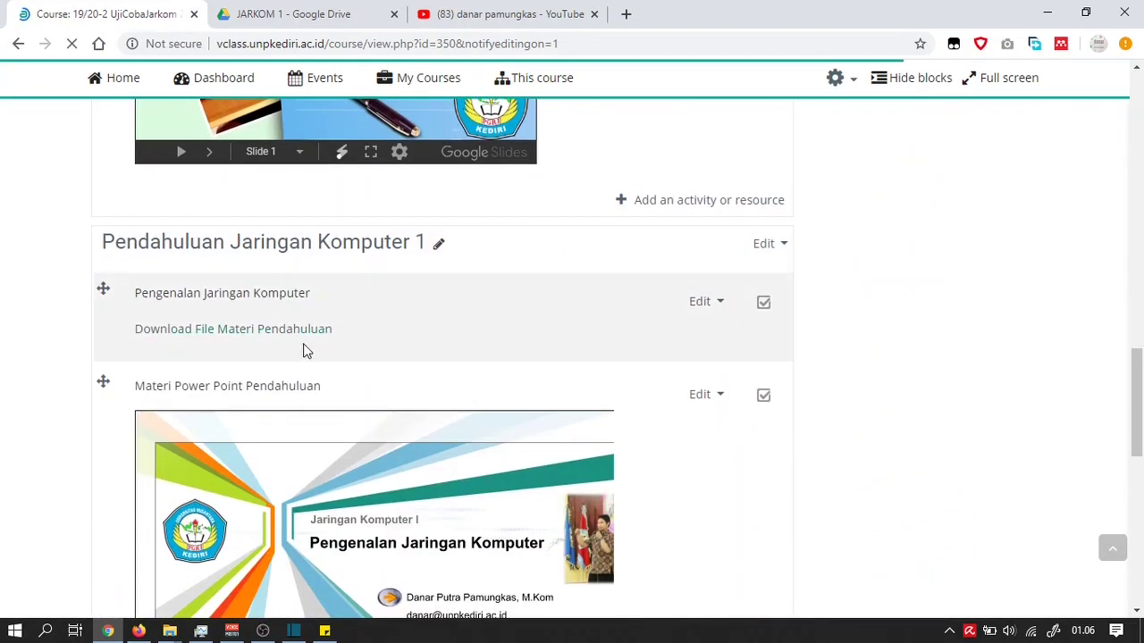
{"action": "scroll", "coordinate": [247, 393], "scroll_direction": "down", "scroll_amount": 5}
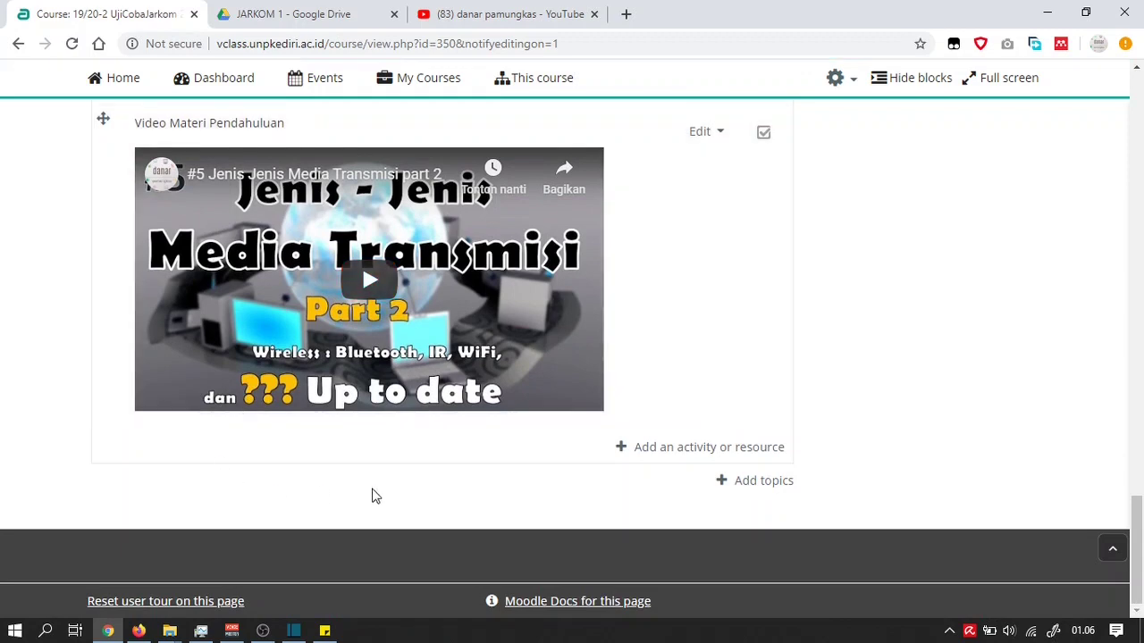
{"action": "left_click", "coordinate": [760, 484]}
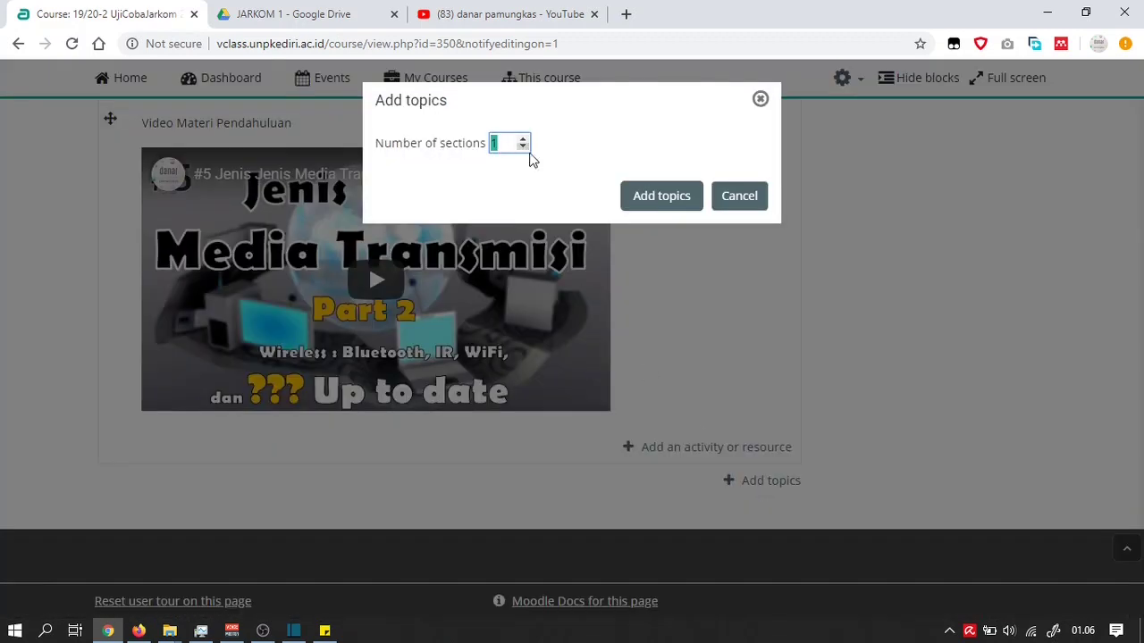
{"action": "left_click", "coordinate": [658, 197]}
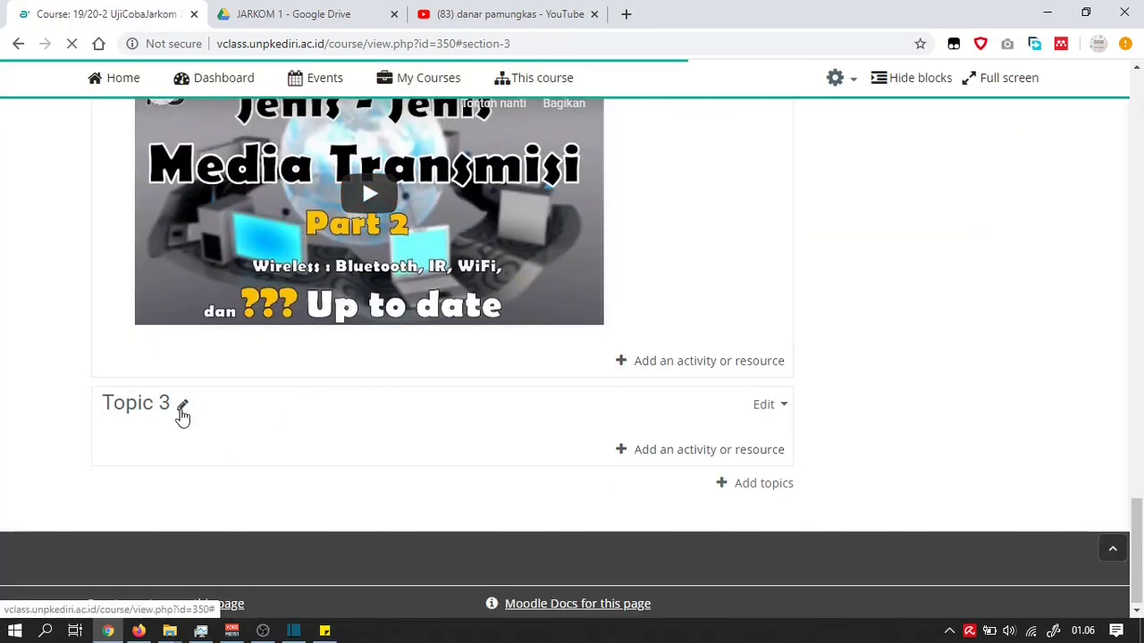
Rename the new topic section as "Klasifikasi Jaringan Komputer"
{"action": "left_click", "coordinate": [180, 406]}
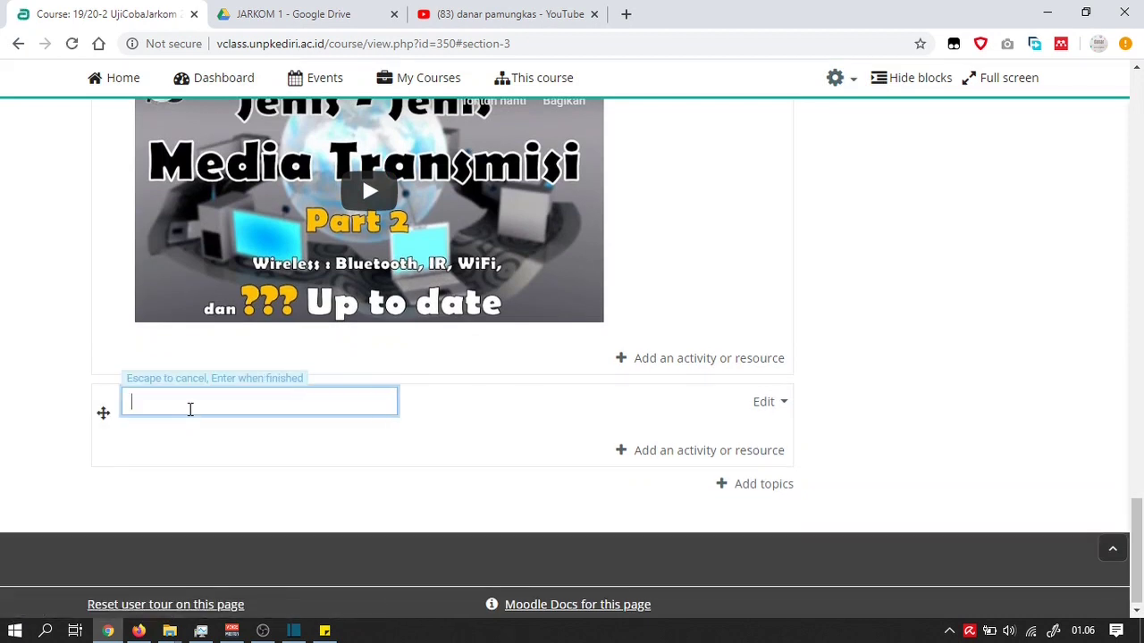
{"action": "type", "text": "Klasifikasi Jaringan Ko"}
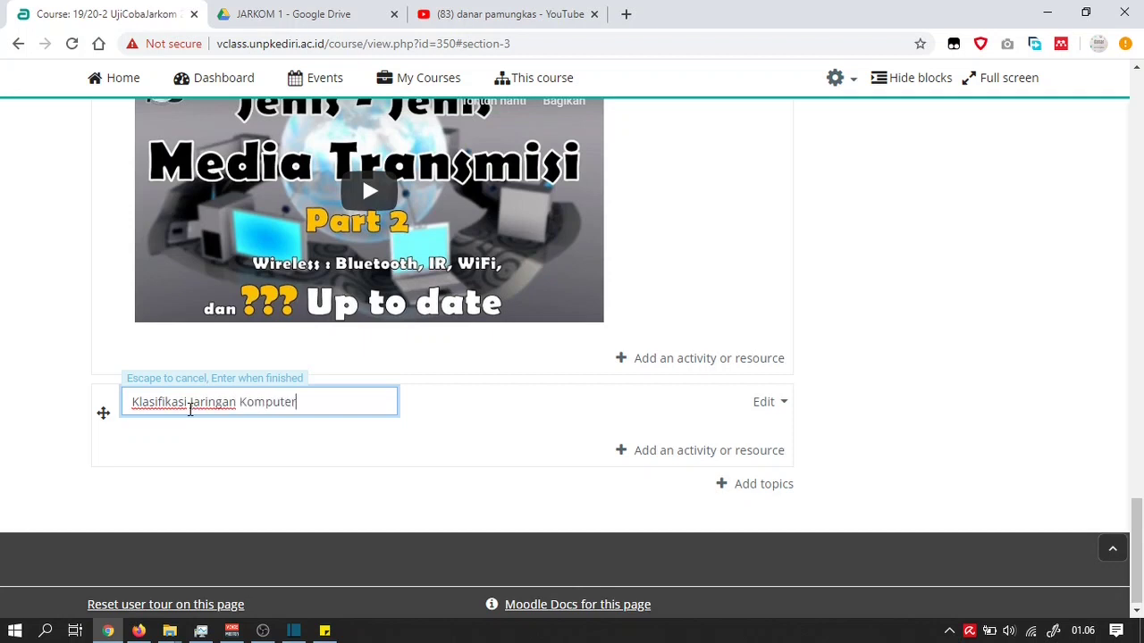
{"action": "type", "text": "mputer"}
{"action": "key", "text": "Return"}
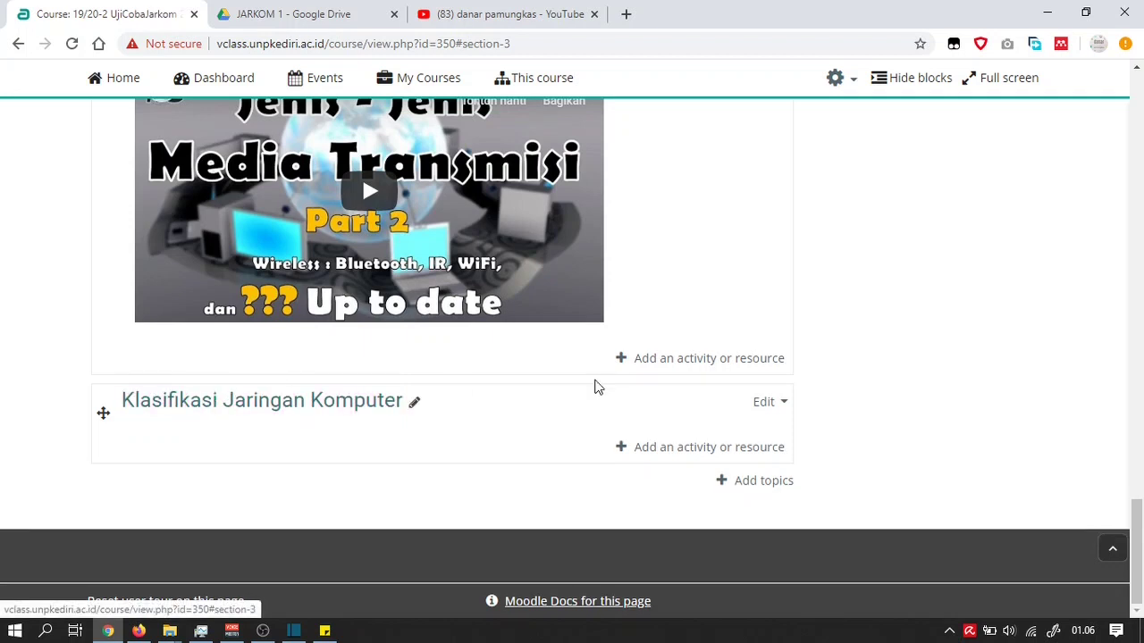
Add a Label resource to the Klasifikasi Jaringan Komputer section
{"action": "left_click", "coordinate": [665, 454]}
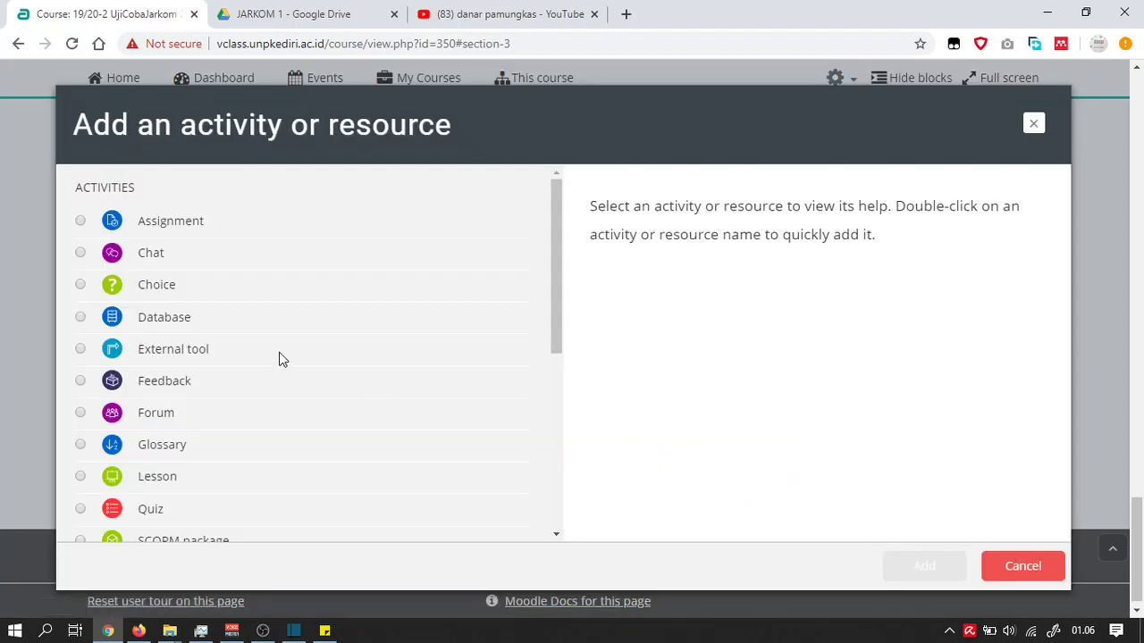
{"action": "scroll", "coordinate": [196, 371], "scroll_direction": "down", "scroll_amount": 3}
{"action": "scroll", "coordinate": [199, 379], "scroll_direction": "down", "scroll_amount": 3}
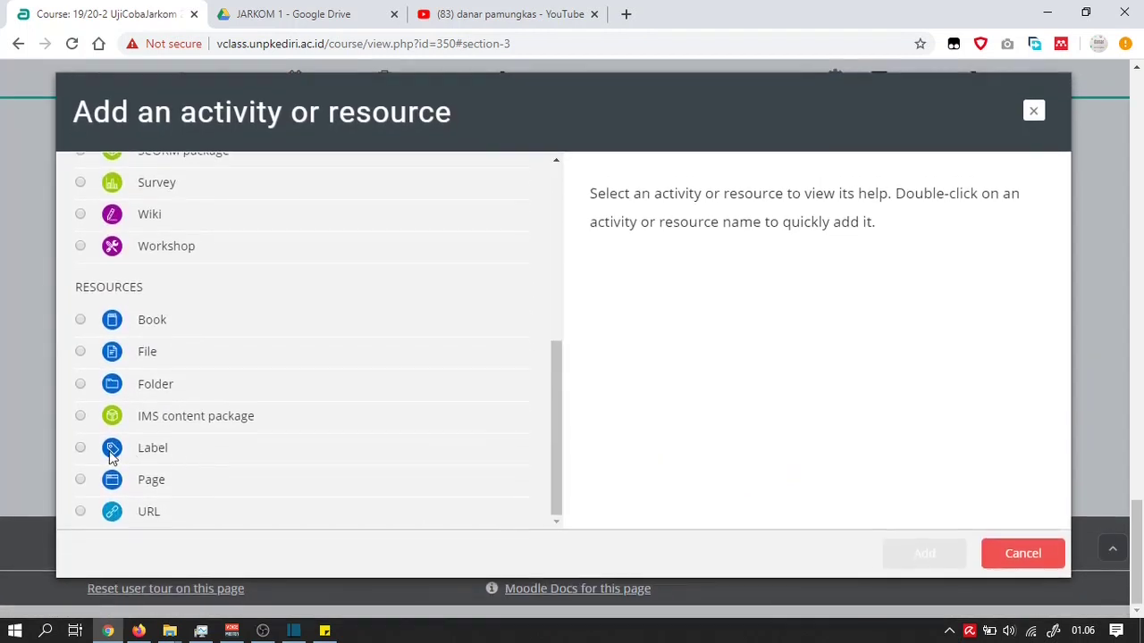
{"action": "left_click", "coordinate": [81, 449]}
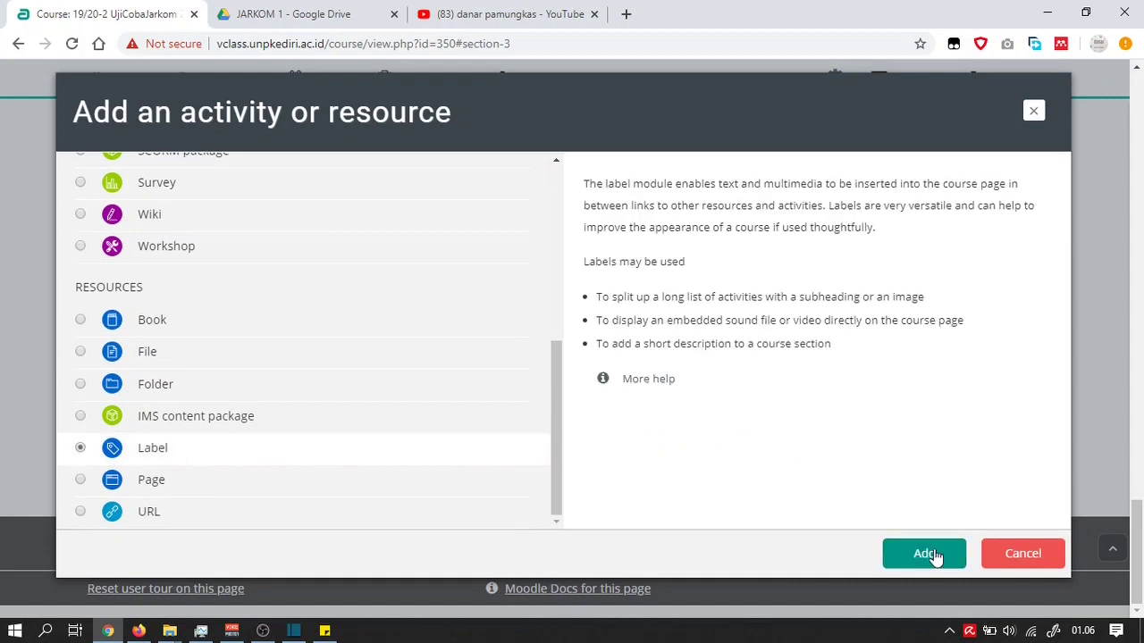
{"action": "left_click", "coordinate": [931, 554]}
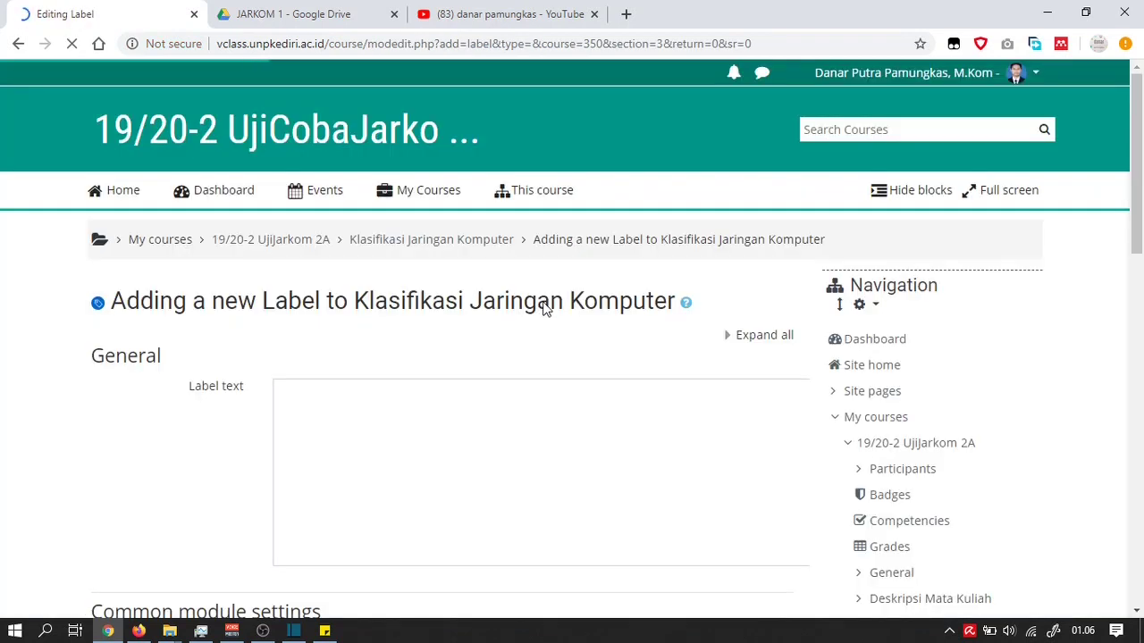
Enter "video klasifikasi jaringan" as the label text and show the editor's HTML source
{"action": "left_click", "coordinate": [384, 421]}
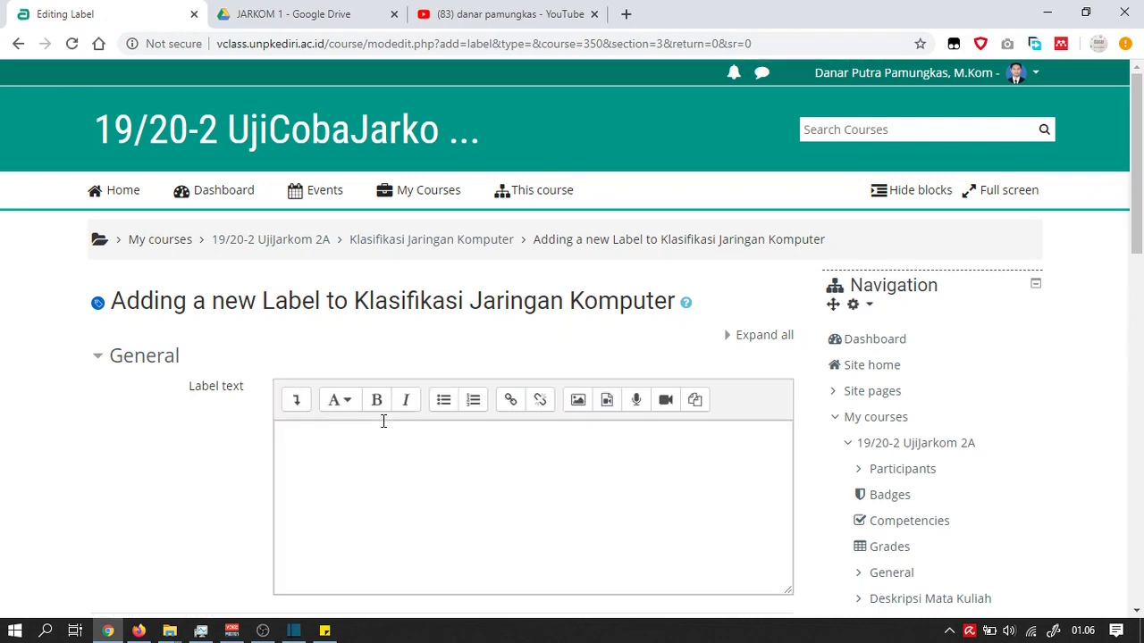
{"action": "left_click", "coordinate": [364, 448]}
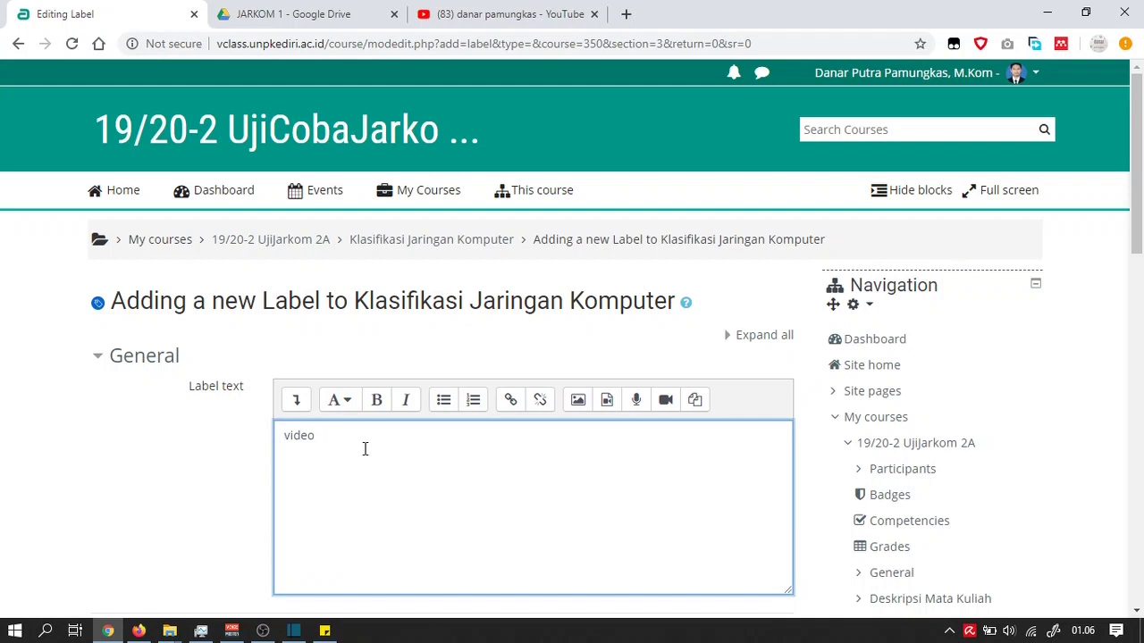
{"action": "type", "text": "video klasifikasi jaringan"}
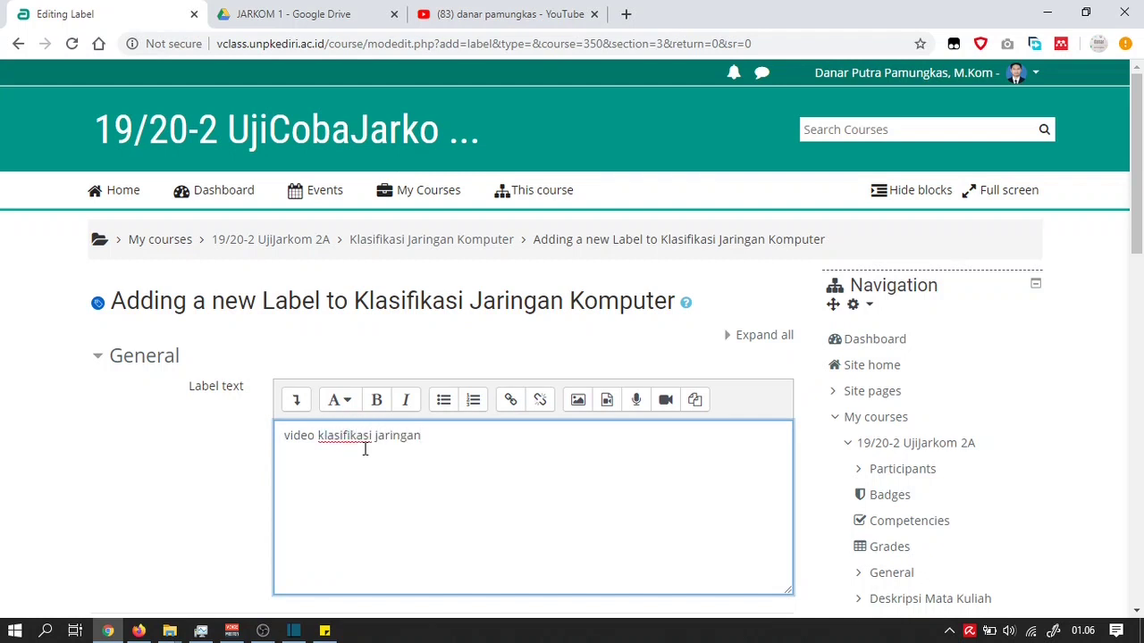
{"action": "left_click", "coordinate": [295, 400]}
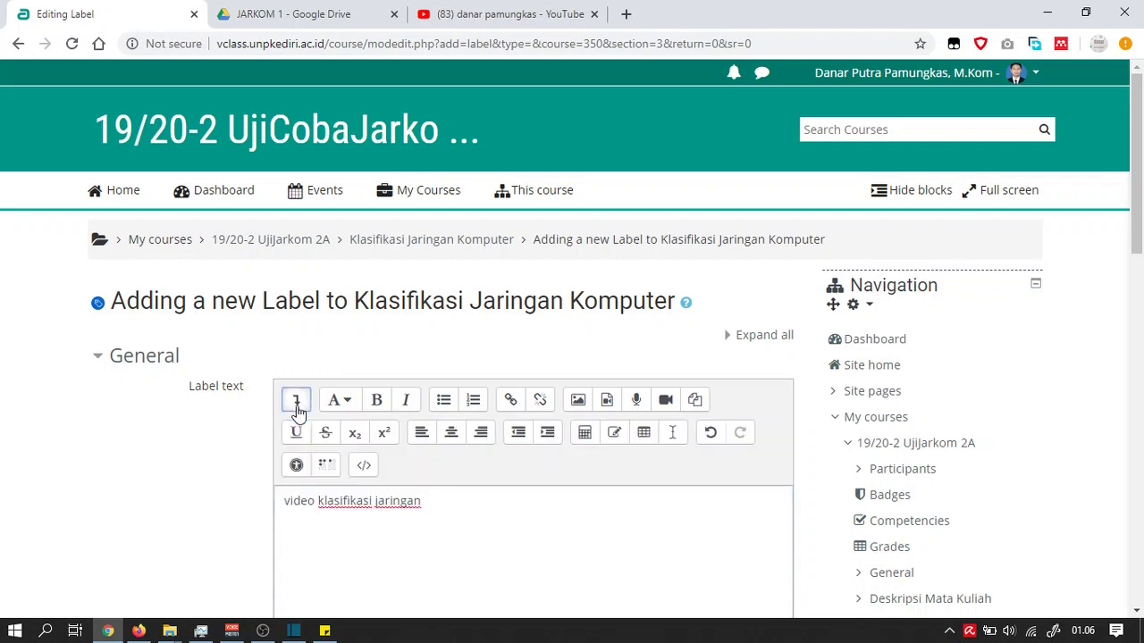
{"action": "left_click", "coordinate": [365, 465]}
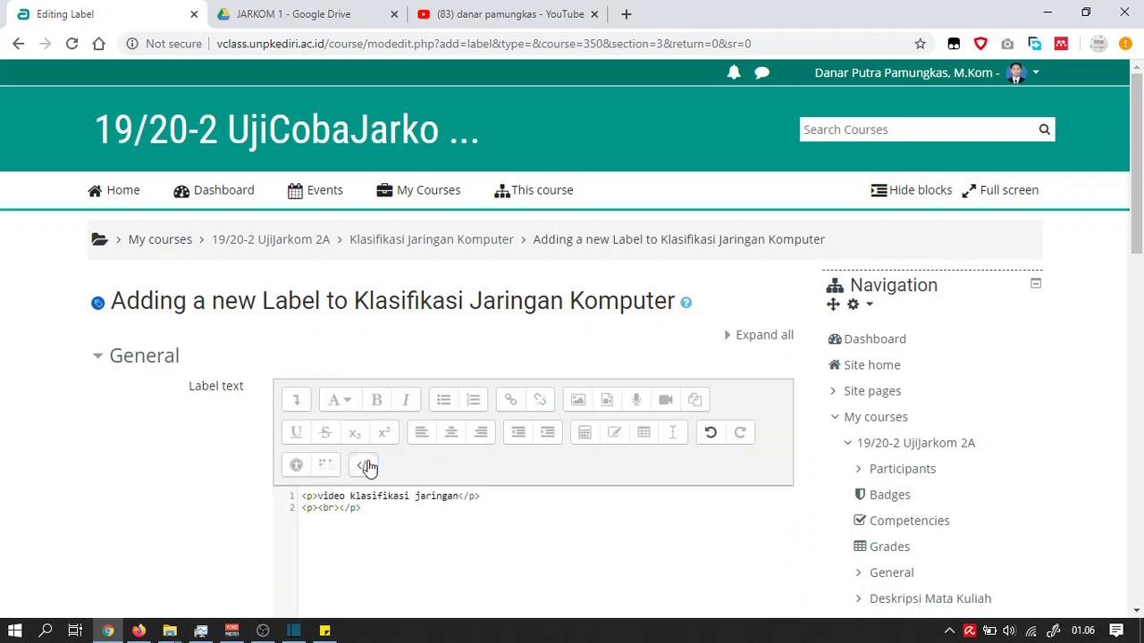
Switch to YouTube and open the uploaded video "#2 Klasifikasi Jaringan Komputer" in a new browser tab
{"action": "left_click", "coordinate": [525, 11]}
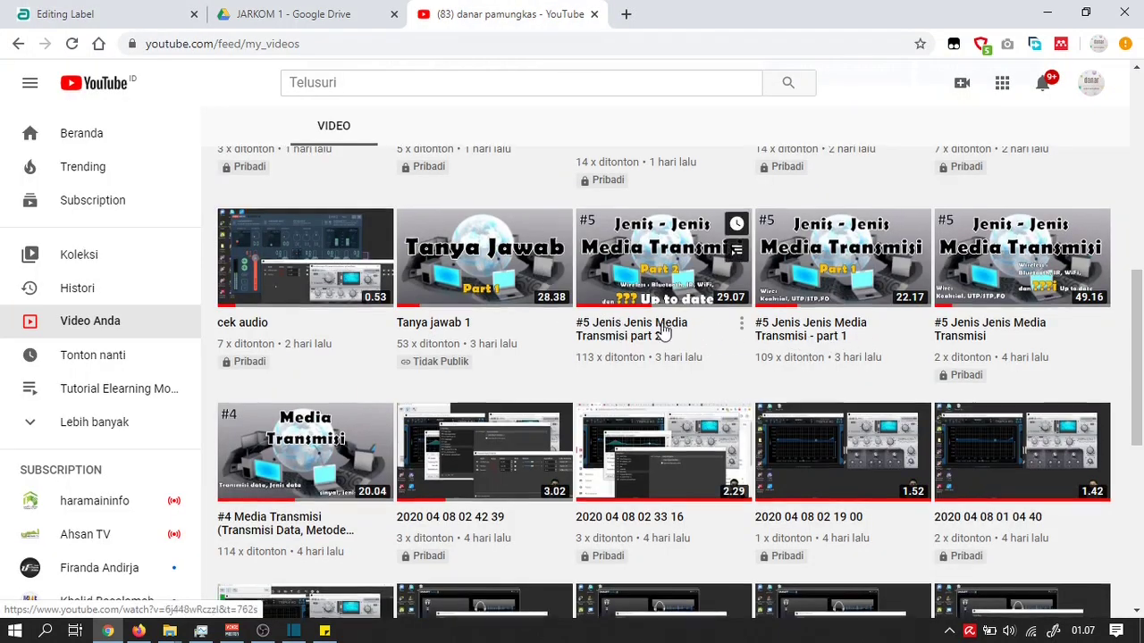
{"action": "scroll", "coordinate": [813, 339], "scroll_direction": "down", "scroll_amount": 2}
{"action": "scroll", "coordinate": [812, 337], "scroll_direction": "down", "scroll_amount": 4}
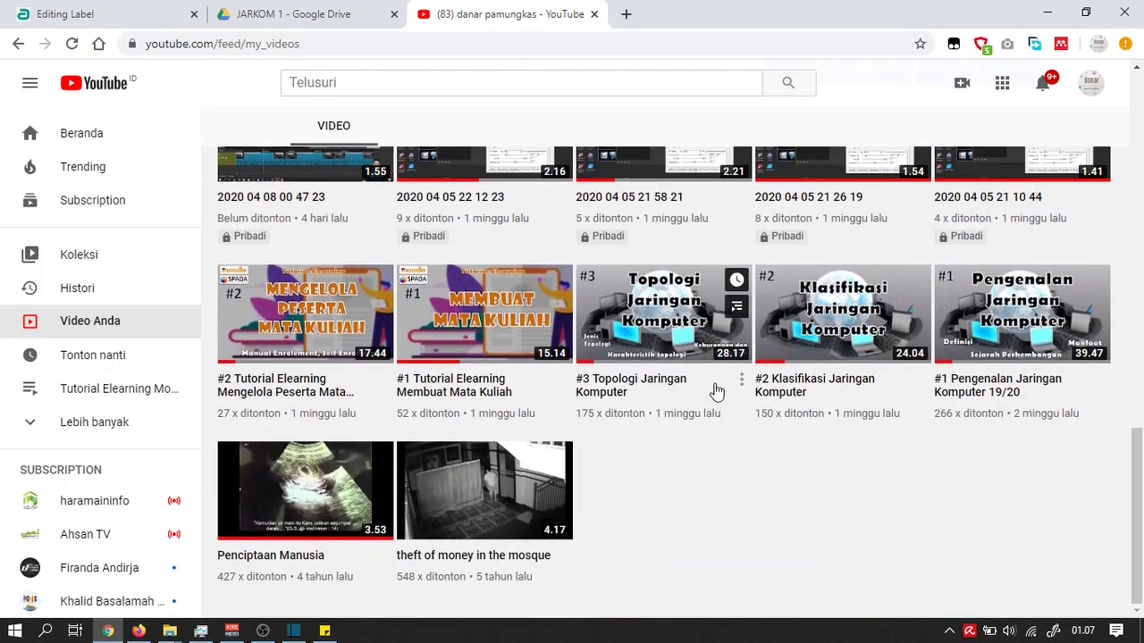
{"action": "right_click", "coordinate": [802, 390]}
{"action": "left_click", "coordinate": [815, 395]}
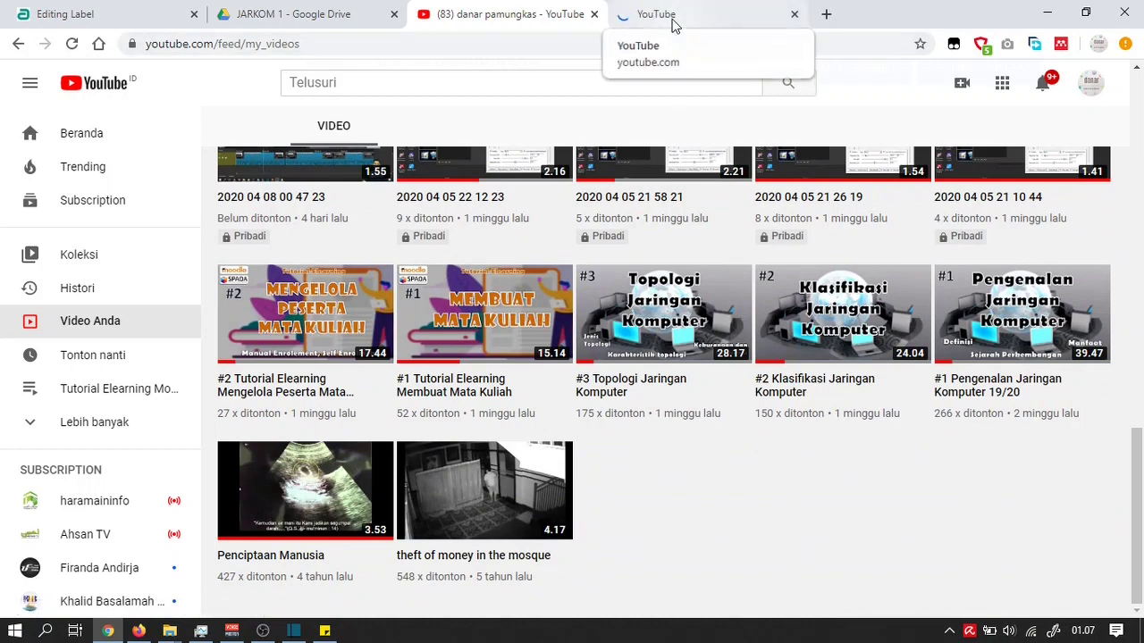
{"action": "left_click", "coordinate": [672, 19]}
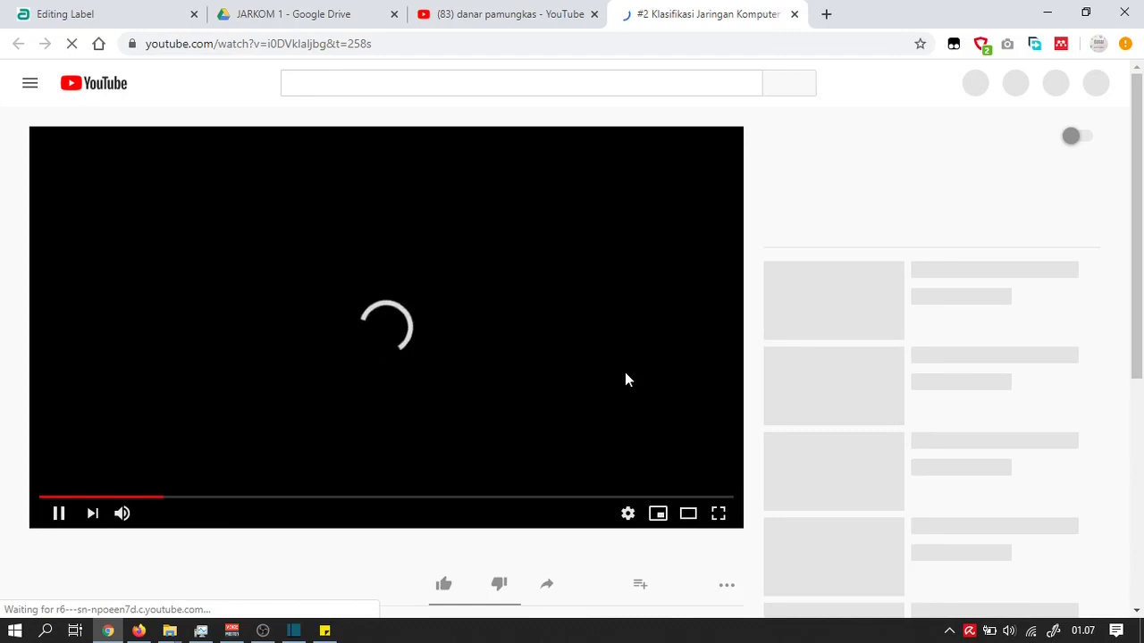
Copy the iframe embed code of the video "#2 Klasifikasi Jaringan Komputer" from its sharing options
{"action": "scroll", "coordinate": [616, 384], "scroll_direction": "down", "scroll_amount": 4}
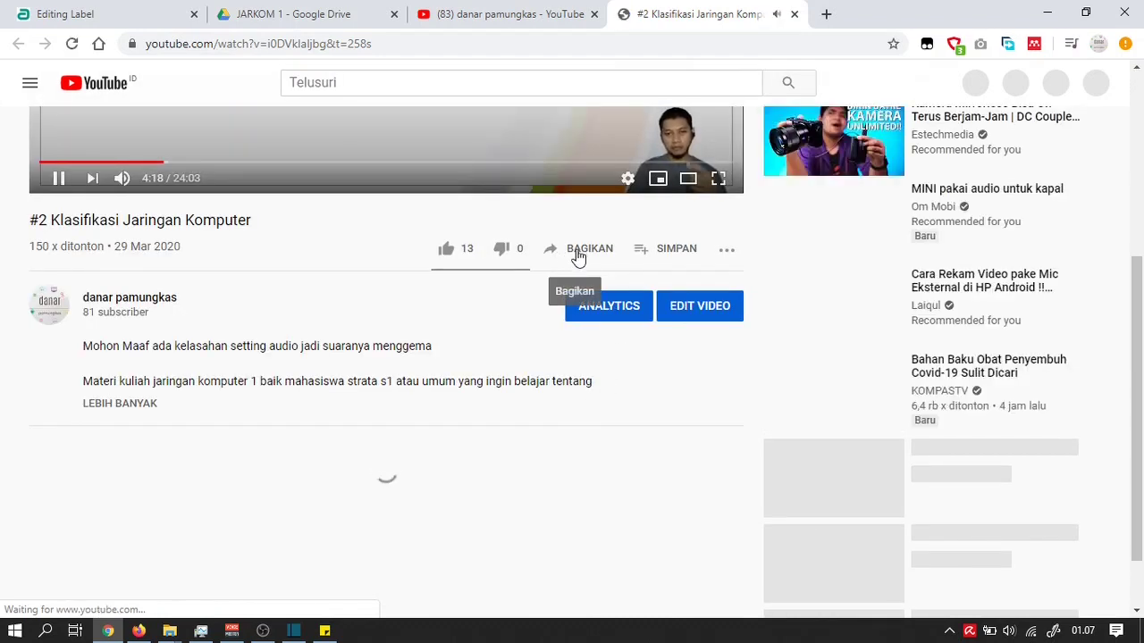
{"action": "left_click", "coordinate": [574, 254]}
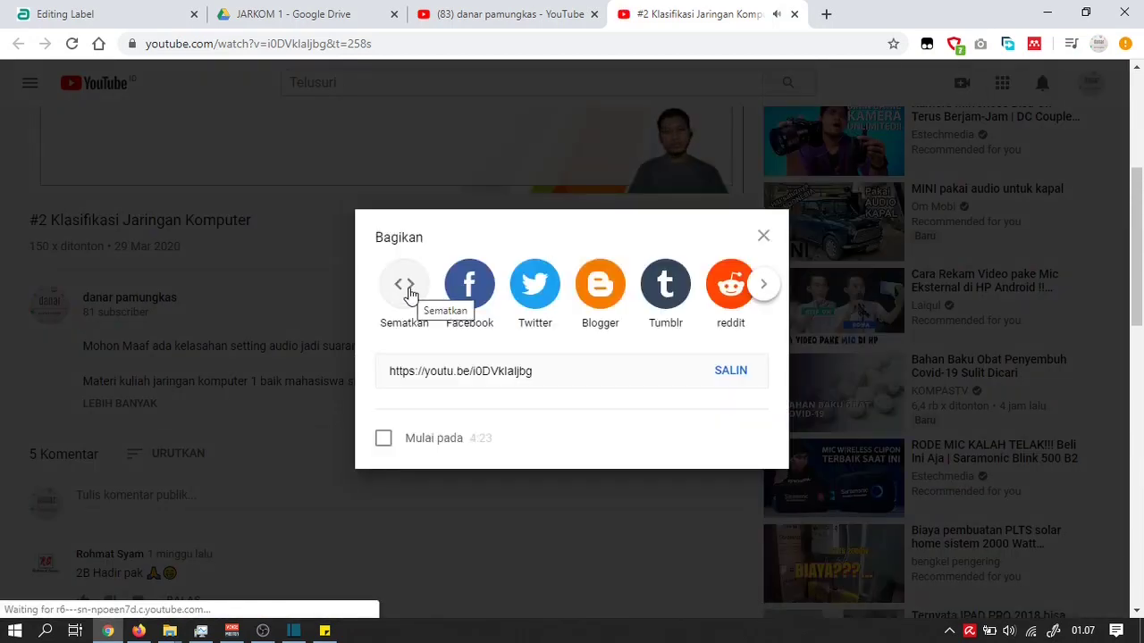
{"action": "left_click", "coordinate": [409, 293]}
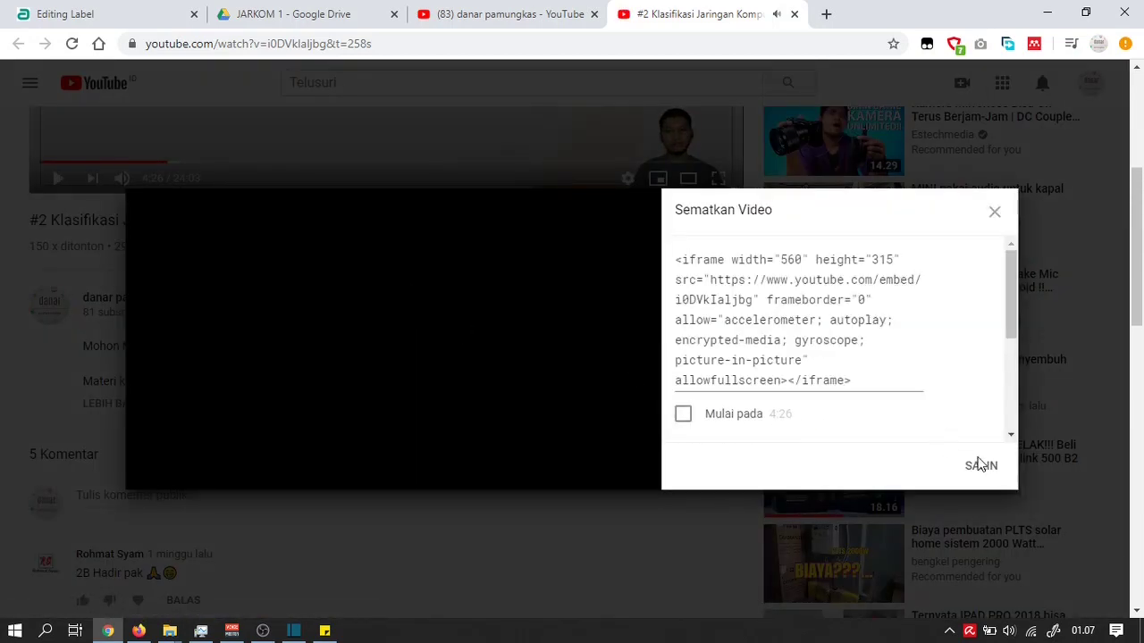
{"action": "left_click", "coordinate": [981, 466]}
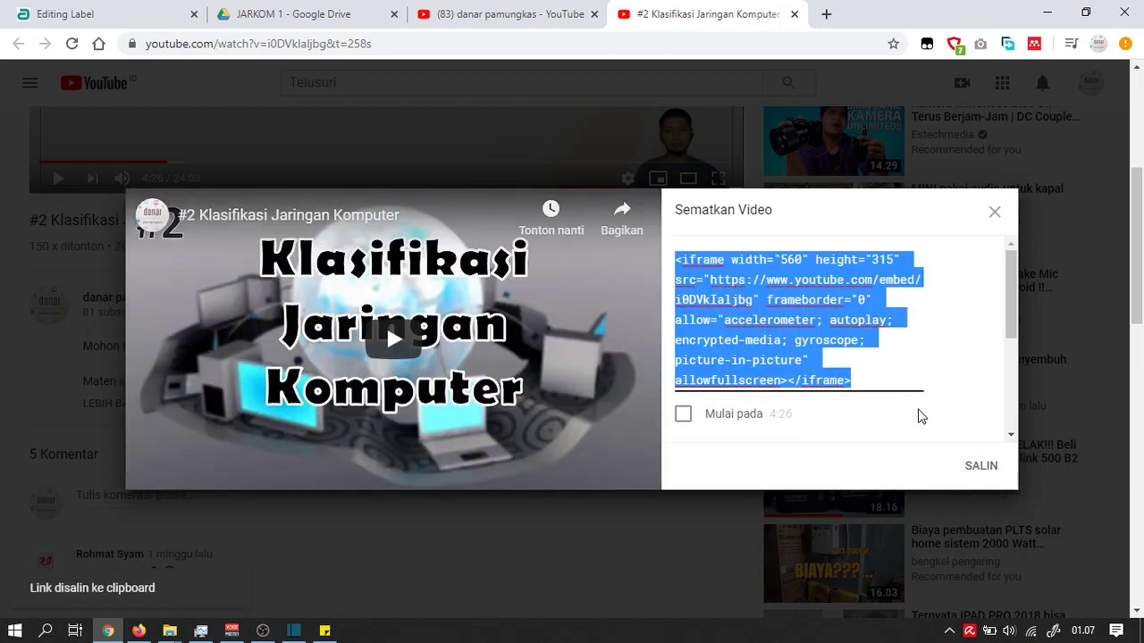
Back in the Moodle label's HTML source, replace the empty paragraph with the copied iframe code and return to the visual view
{"action": "left_click", "coordinate": [124, 9]}
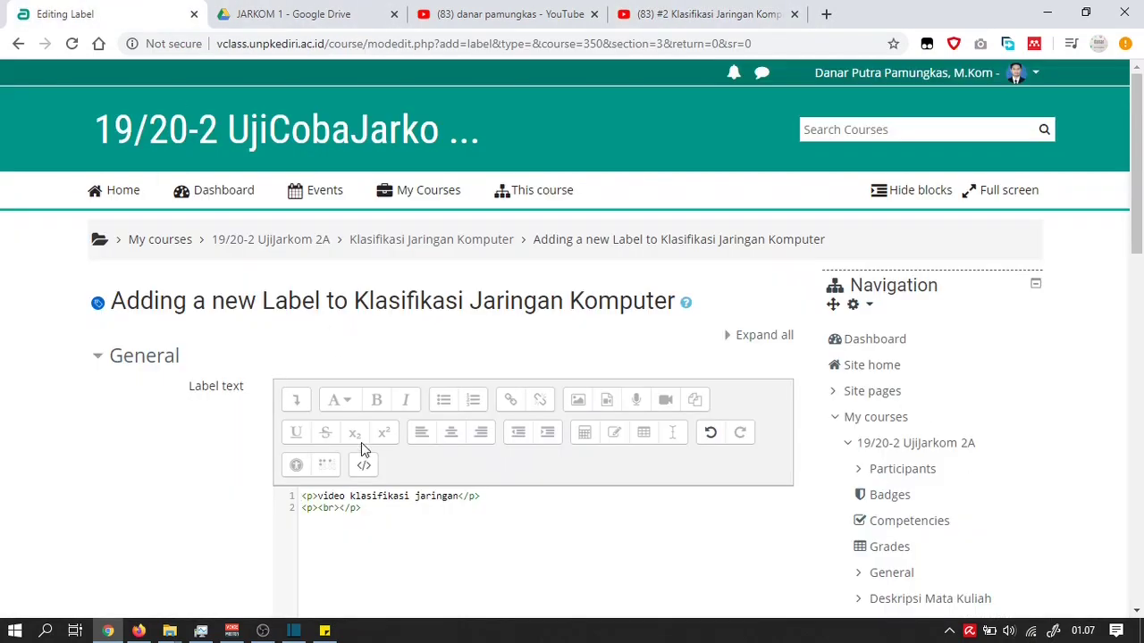
{"action": "scroll", "coordinate": [366, 446], "scroll_direction": "down", "scroll_amount": 1}
{"action": "left_click_drag", "start_coordinate": [363, 424], "coordinate": [308, 426]}
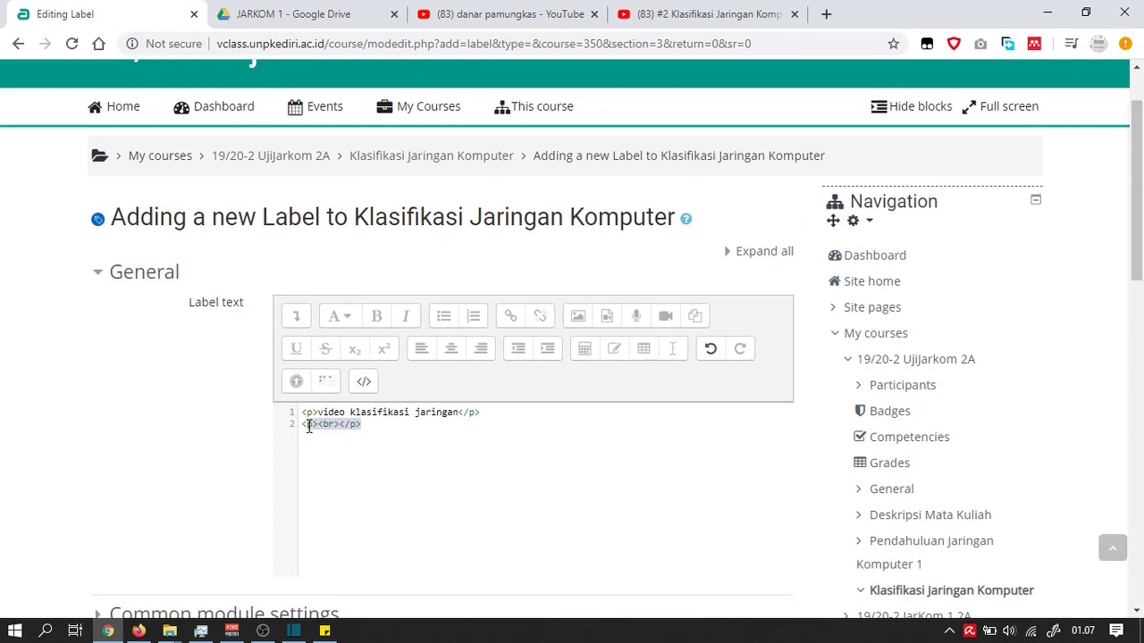
{"action": "type", "text": "<iframe width=\"560\" height=\"315\" src=\"https://www.youtube.com/embed/i0DVkIaljbg\" frameborder=\"0\" allow=\"accelerometer; autoplay; encrypted-media; gyroscope; picture-in-picture\" allowfullscreen></iframe>"}
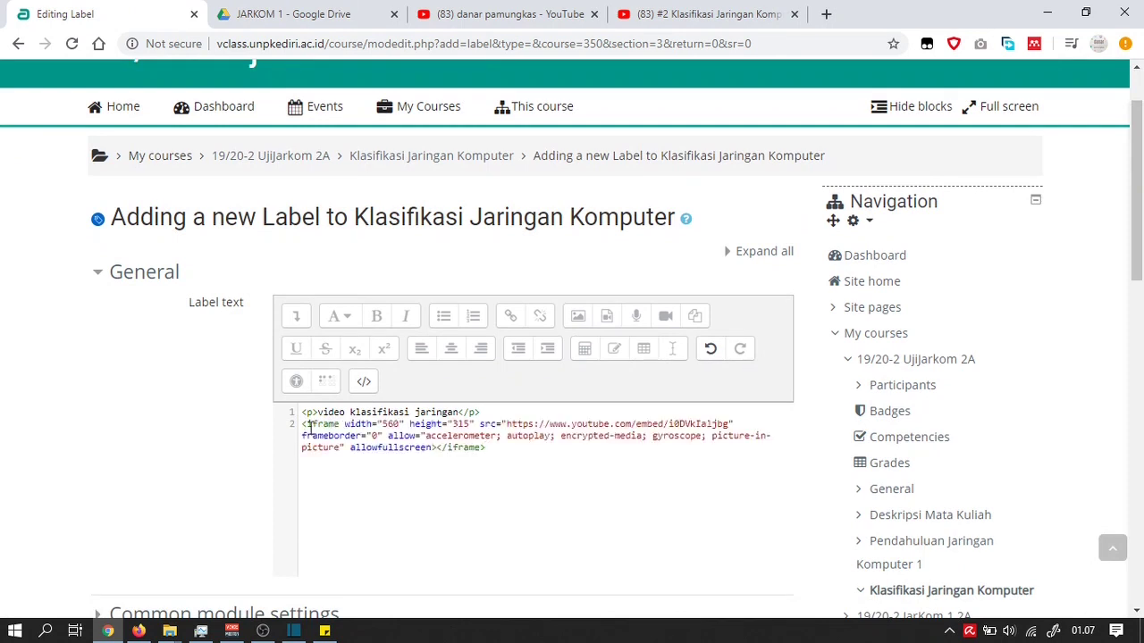
{"action": "left_click", "coordinate": [367, 390]}
Check the embedded video in the label text, then save the label and return to the course
{"action": "scroll", "coordinate": [579, 438], "scroll_direction": "down", "scroll_amount": 3}
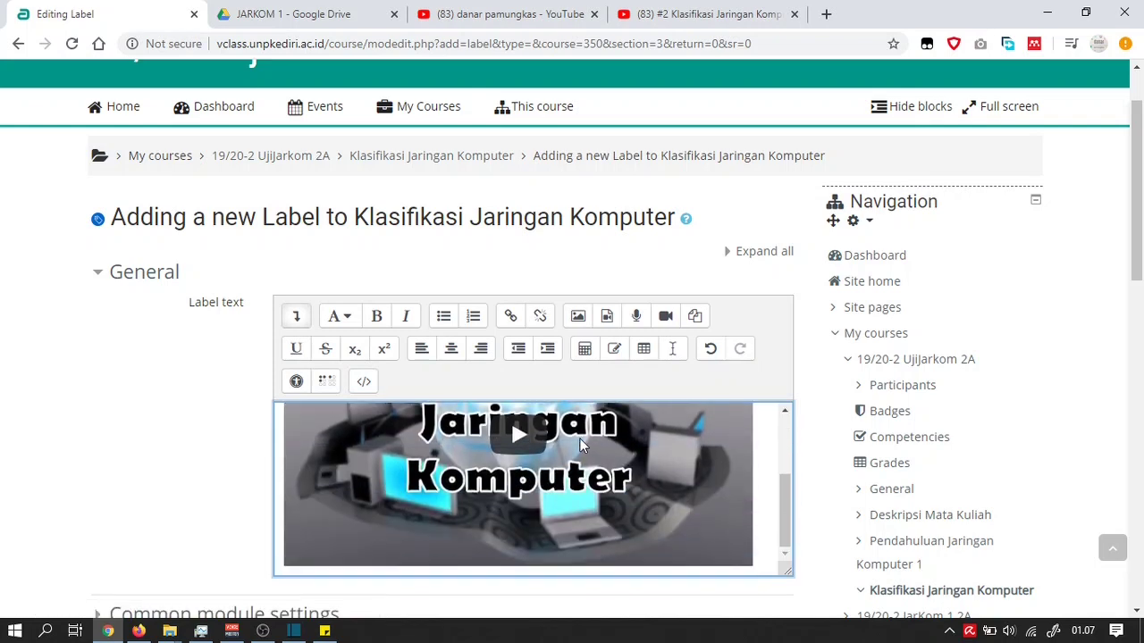
{"action": "scroll", "coordinate": [580, 438], "scroll_direction": "down", "scroll_amount": 2}
{"action": "scroll", "coordinate": [450, 417], "scroll_direction": "down", "scroll_amount": 5}
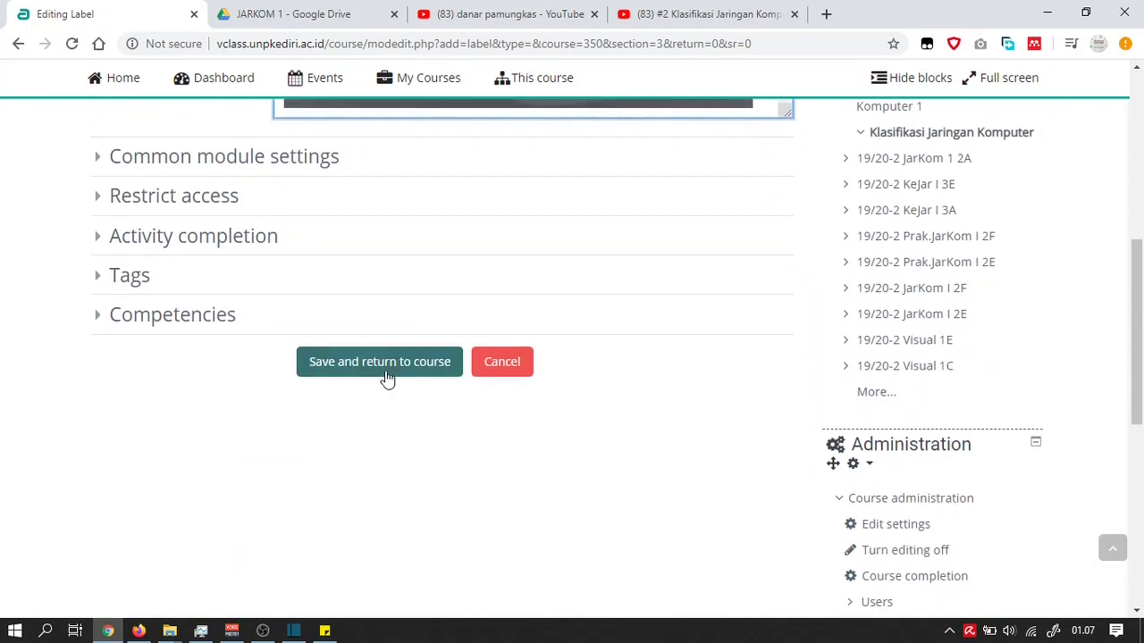
{"action": "left_click", "coordinate": [386, 377]}
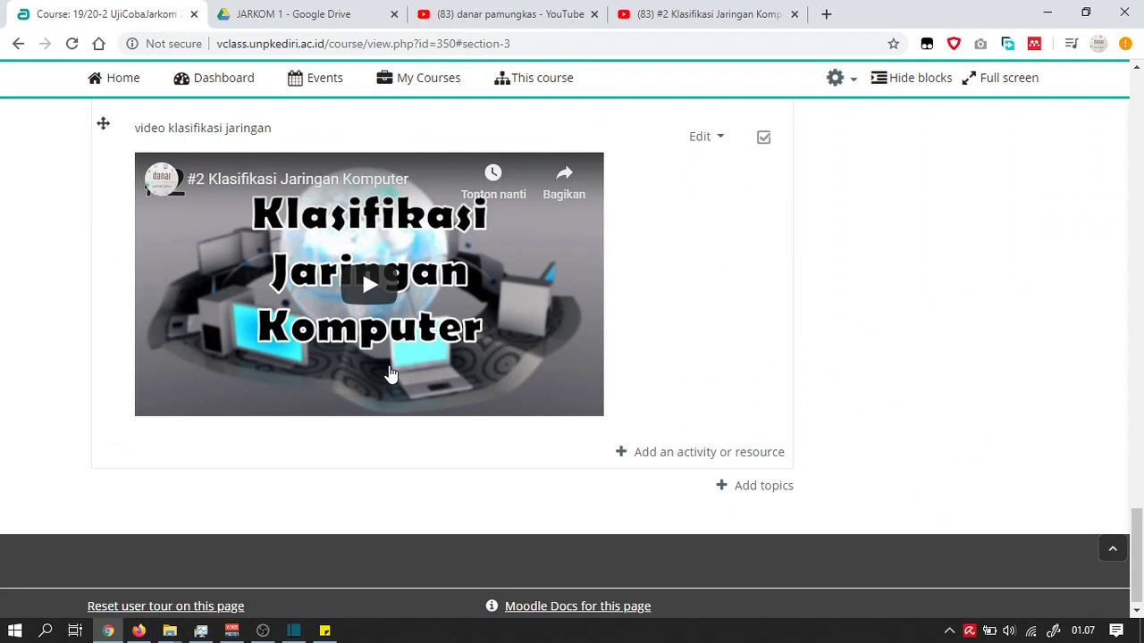
Review the Pendahuluan Jaringan Komputer 1 and Klasifikasi Jaringan Komputer topics with their embedded slides and videos on the course page
{"action": "scroll", "coordinate": [667, 411], "scroll_direction": "up", "scroll_amount": 2}
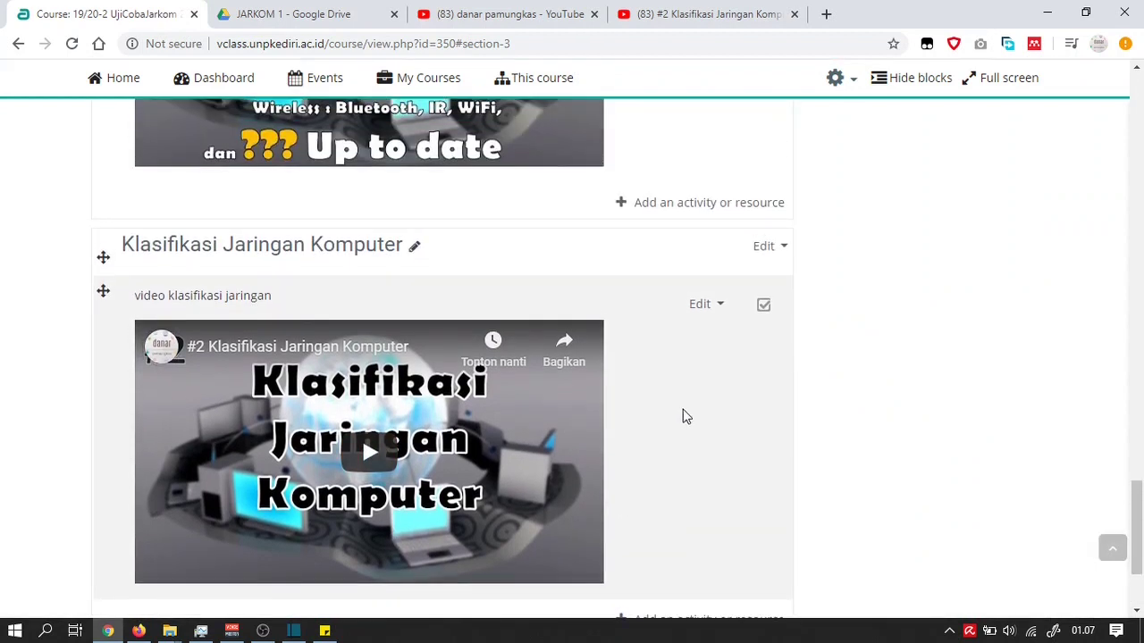
{"action": "scroll", "coordinate": [683, 417], "scroll_direction": "up", "scroll_amount": 4}
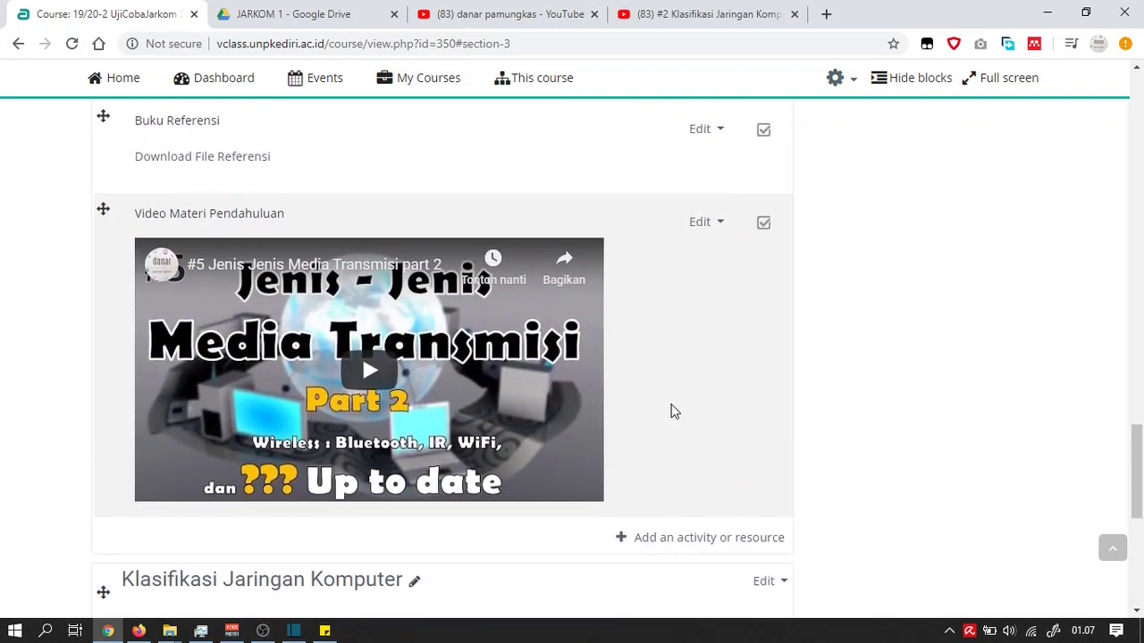
{"action": "scroll", "coordinate": [674, 411], "scroll_direction": "up", "scroll_amount": 7}
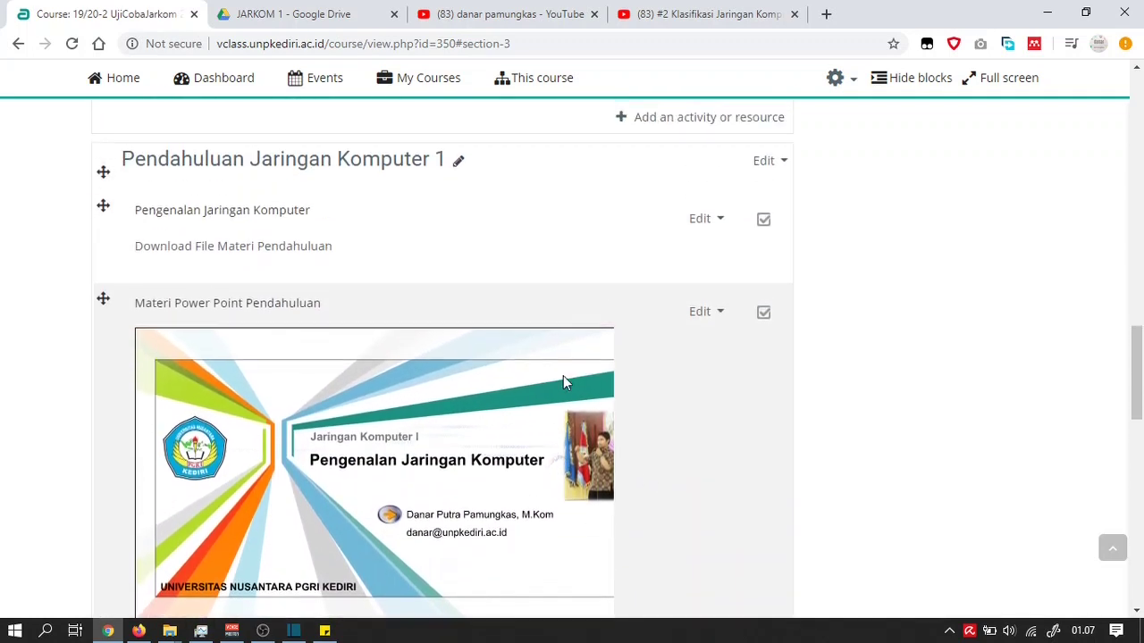
{"action": "scroll", "coordinate": [563, 383], "scroll_direction": "up", "scroll_amount": 1}
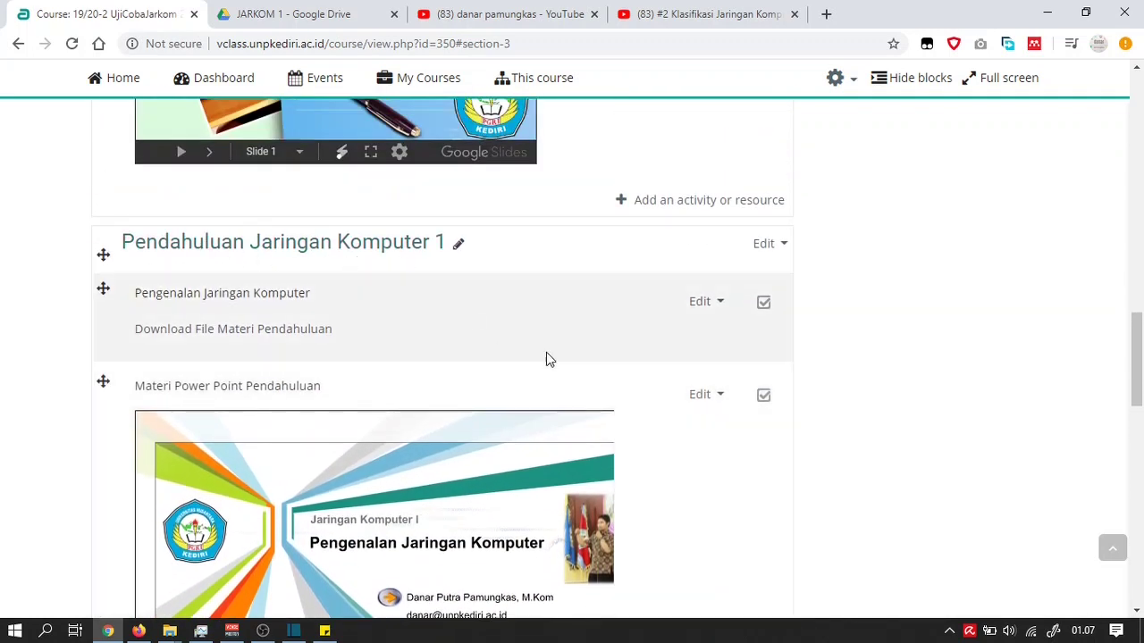
{"action": "scroll", "coordinate": [546, 359], "scroll_direction": "down", "scroll_amount": 5}
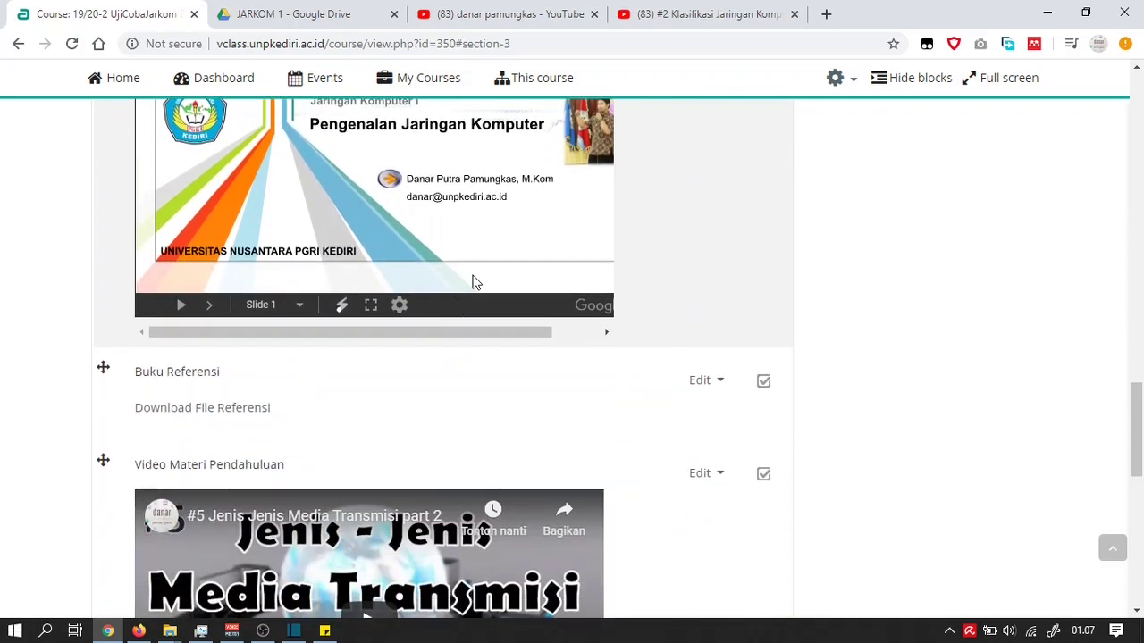
{"action": "scroll", "coordinate": [481, 282], "scroll_direction": "down", "scroll_amount": 4}
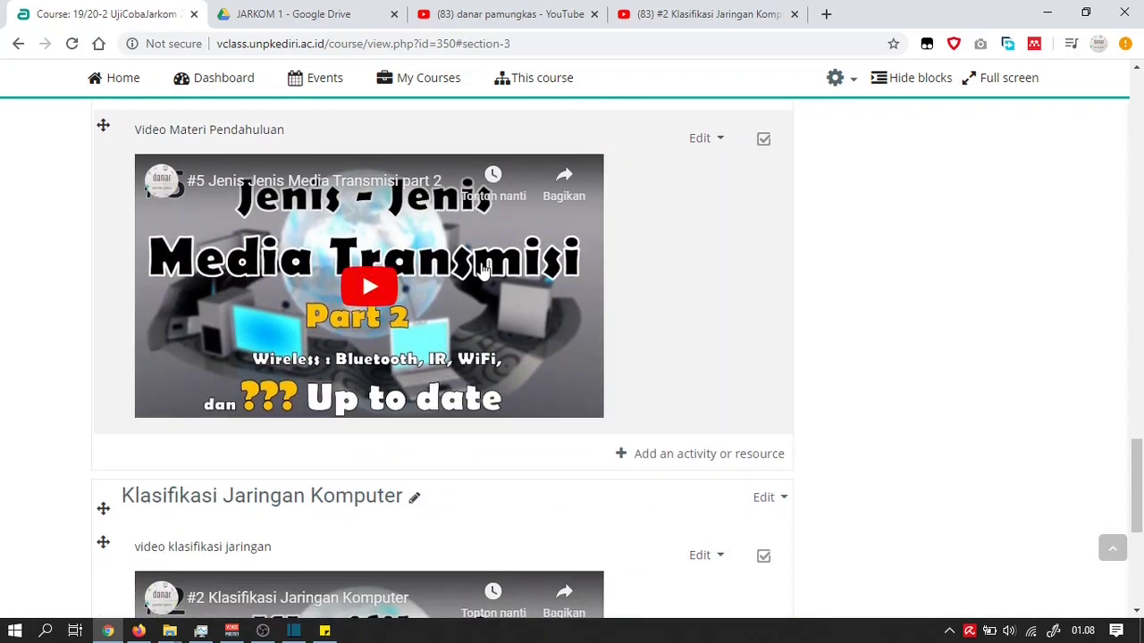
{"action": "scroll", "coordinate": [484, 283], "scroll_direction": "down", "scroll_amount": 2}
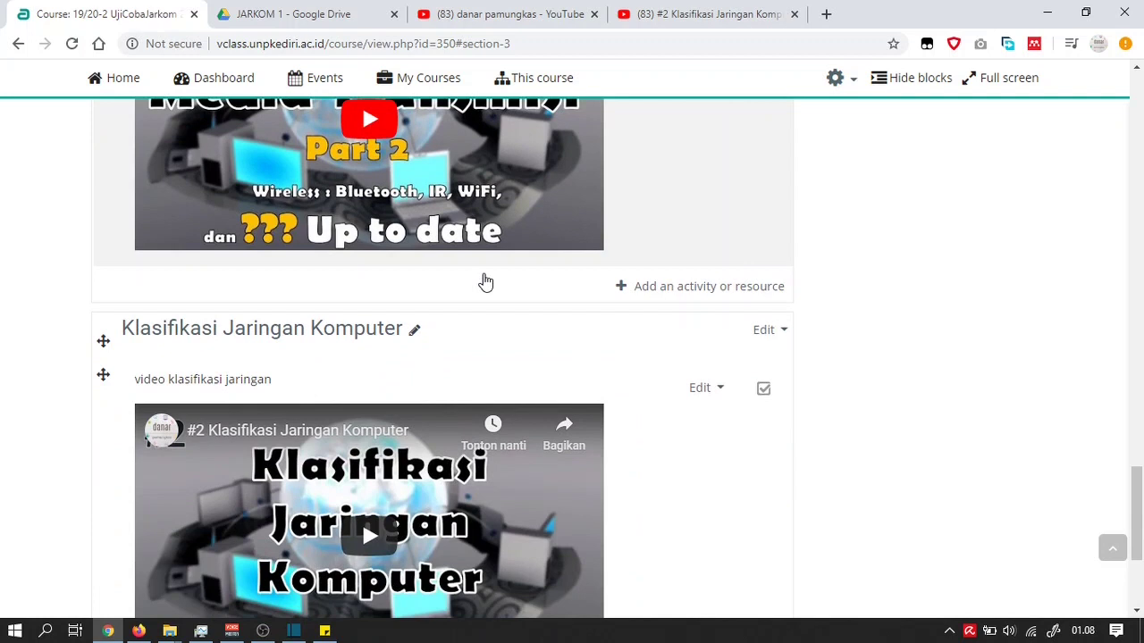
{"action": "scroll", "coordinate": [485, 282], "scroll_direction": "down", "scroll_amount": 2}
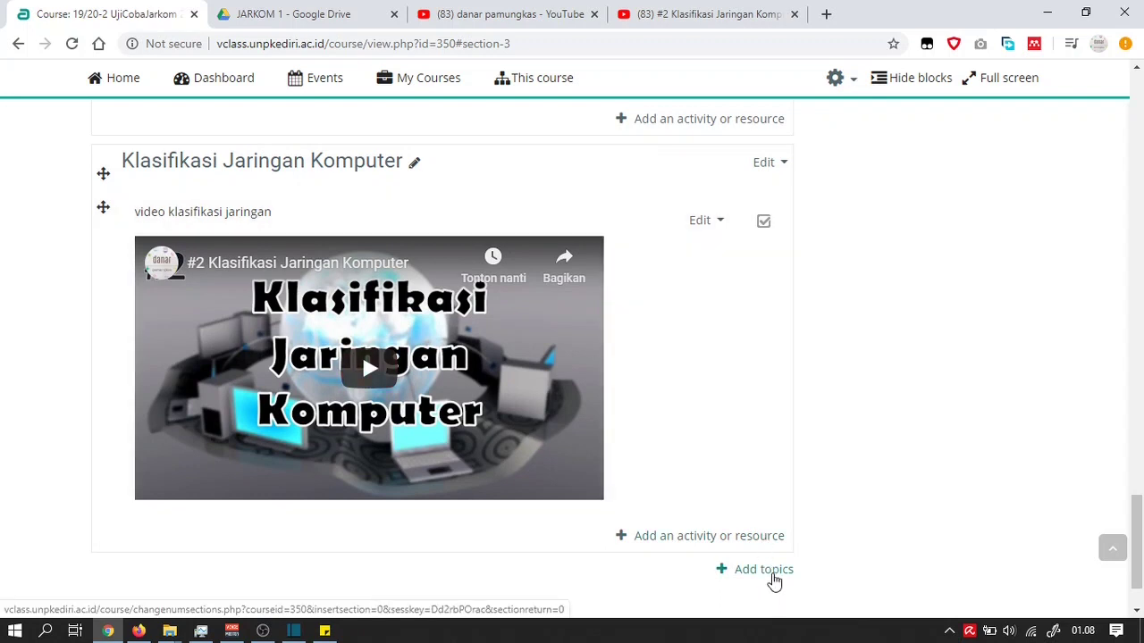
Turn off editing mode for the course
{"action": "scroll", "coordinate": [771, 579], "scroll_direction": "up", "scroll_amount": 15}
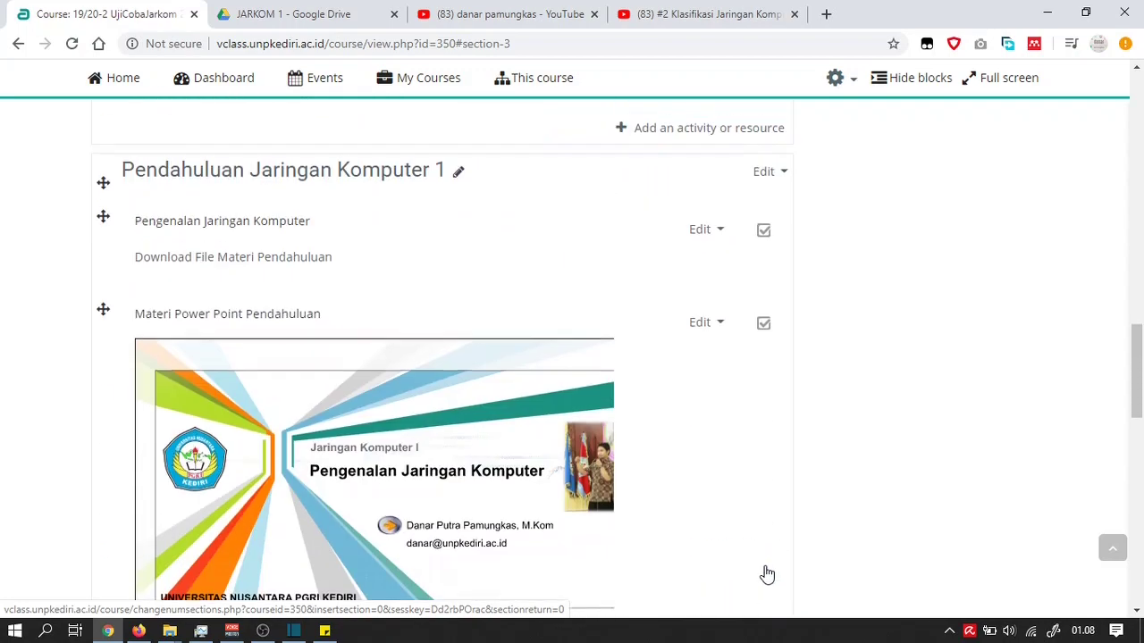
{"action": "scroll", "coordinate": [760, 568], "scroll_direction": "up", "scroll_amount": 10}
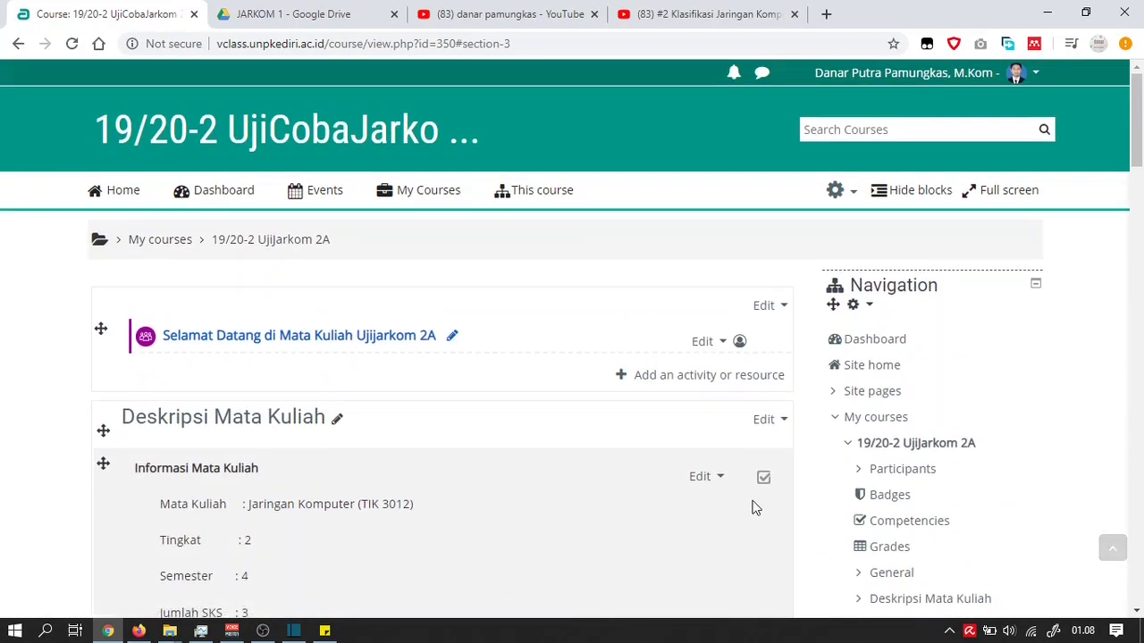
{"action": "left_click", "coordinate": [847, 197]}
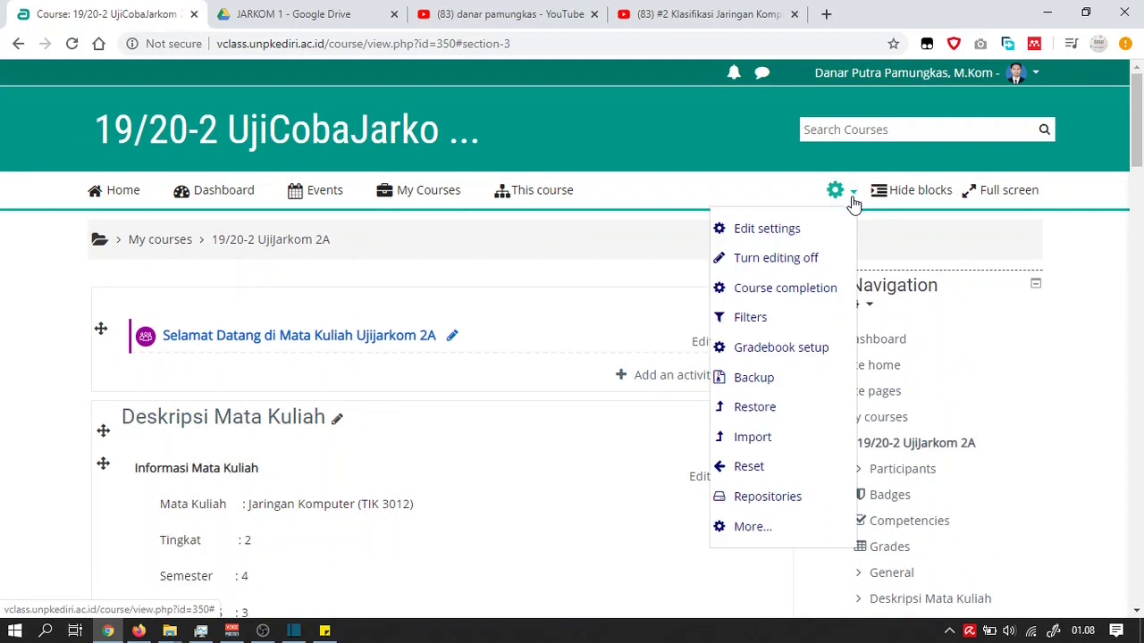
{"action": "left_click", "coordinate": [788, 258]}
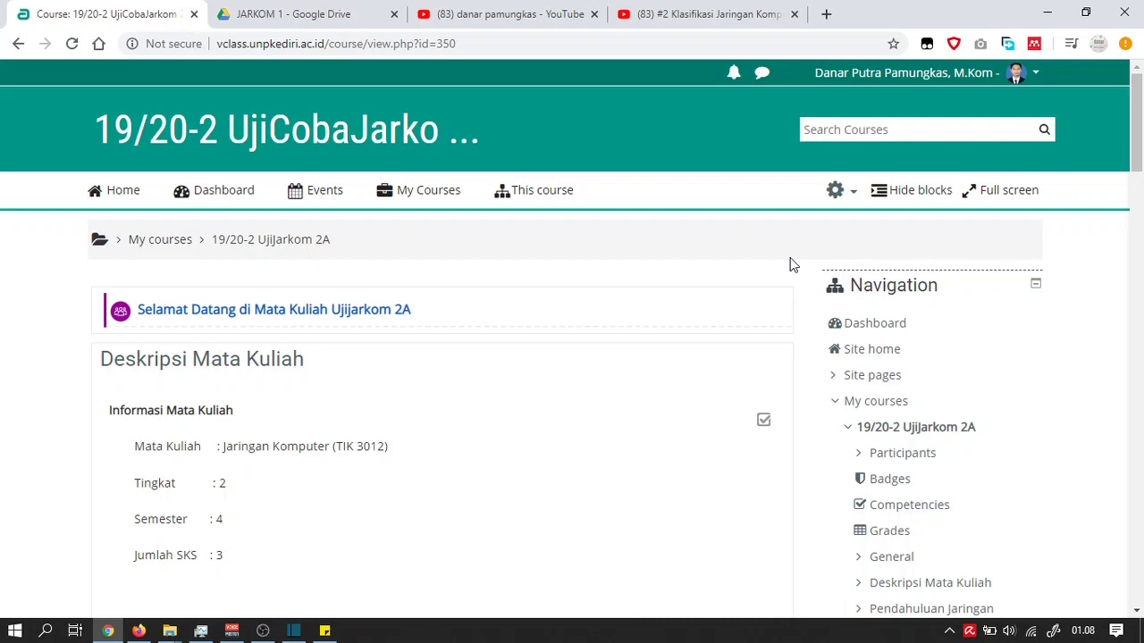
Examine the course page outside editing mode, from Deskripsi Mata Kuliah to Video Materi Pendahuluan, including the items' completion checkboxes
{"action": "scroll", "coordinate": [746, 299], "scroll_direction": "down", "scroll_amount": 6}
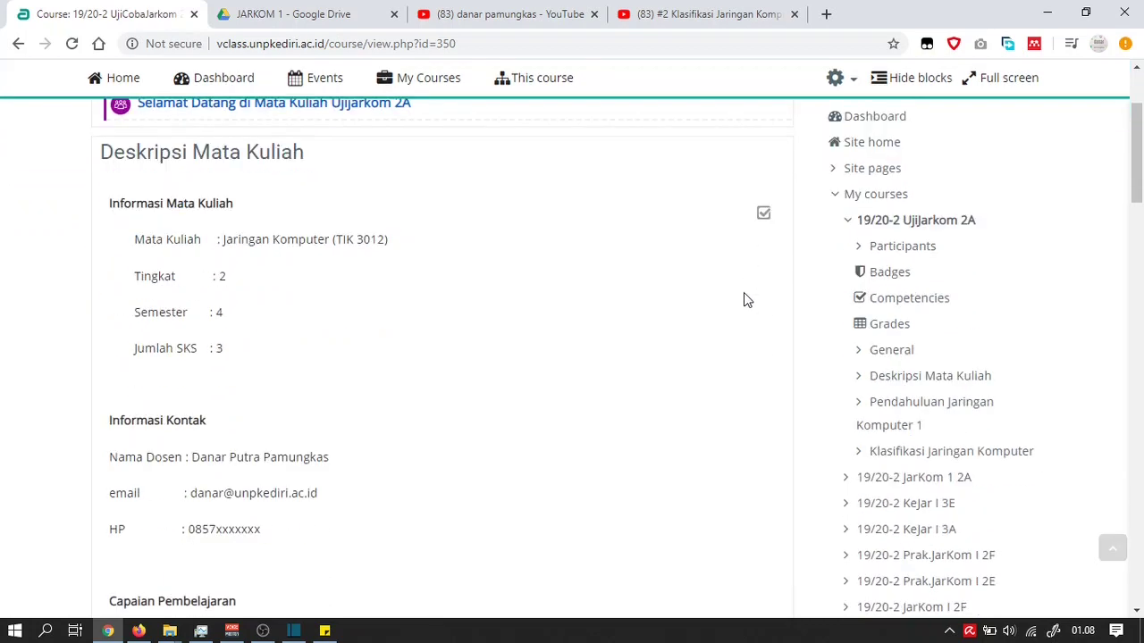
{"action": "scroll", "coordinate": [747, 299], "scroll_direction": "down", "scroll_amount": 7}
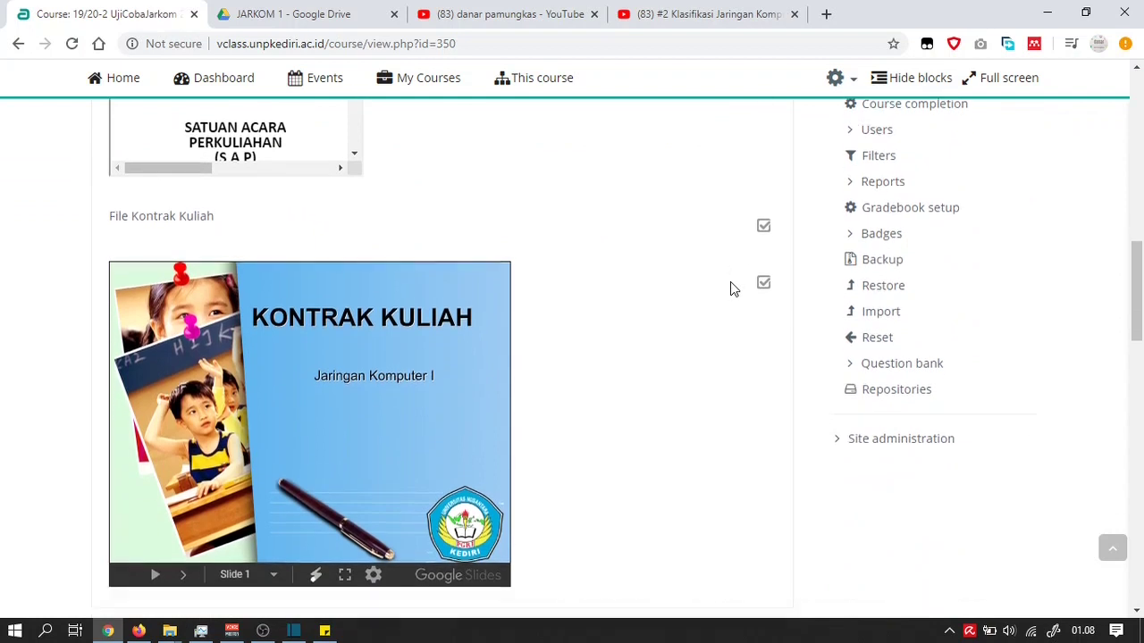
{"action": "scroll", "coordinate": [730, 290], "scroll_direction": "down", "scroll_amount": 2}
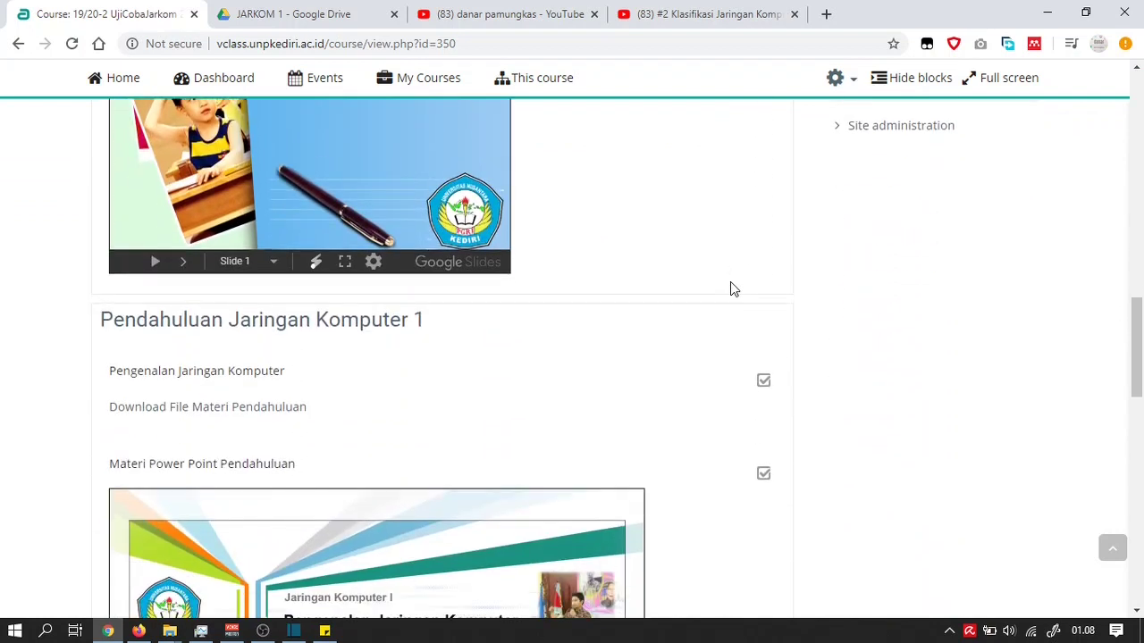
{"action": "scroll", "coordinate": [618, 275], "scroll_direction": "down", "scroll_amount": 1}
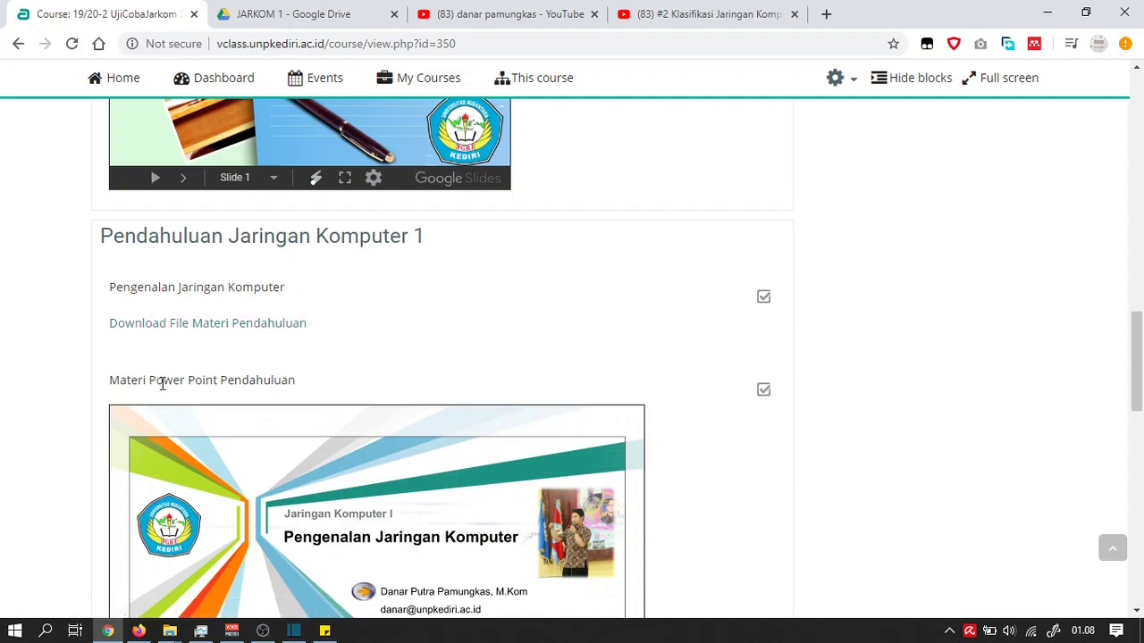
{"action": "scroll", "coordinate": [544, 345], "scroll_direction": "down", "scroll_amount": 5}
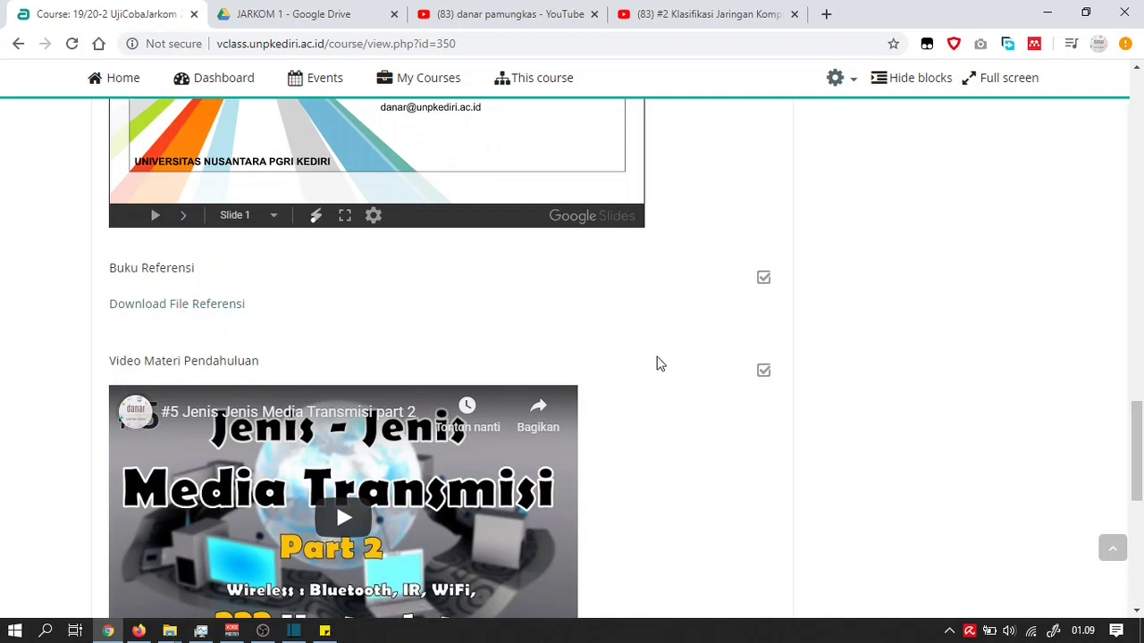
{"action": "scroll", "coordinate": [659, 364], "scroll_direction": "down", "scroll_amount": 1}
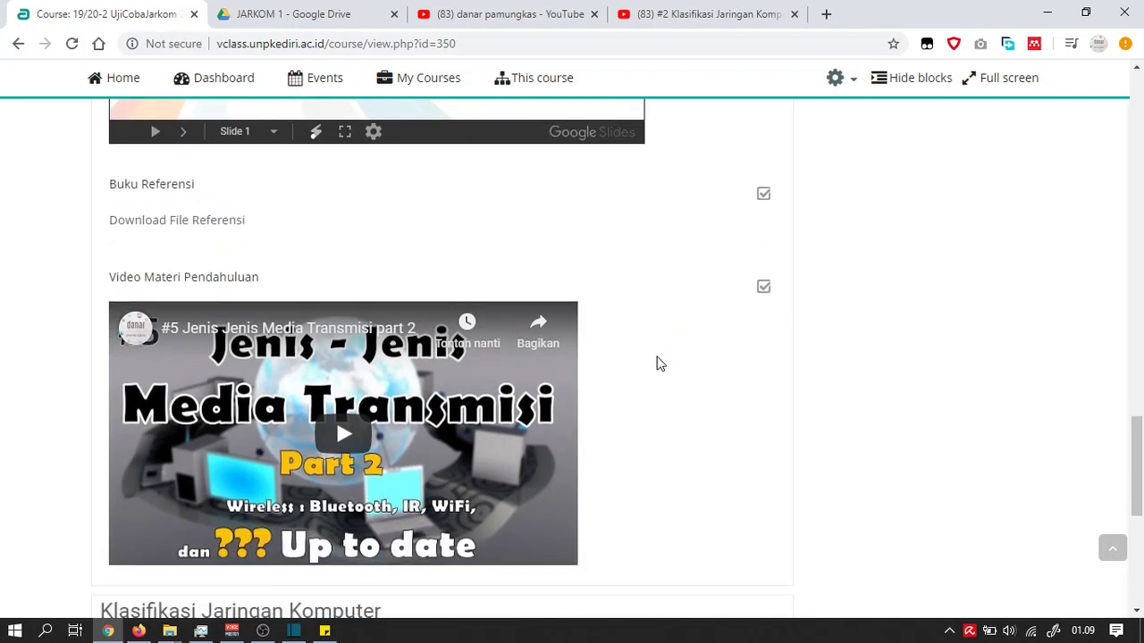
{"action": "scroll", "coordinate": [659, 364], "scroll_direction": "up", "scroll_amount": 4}
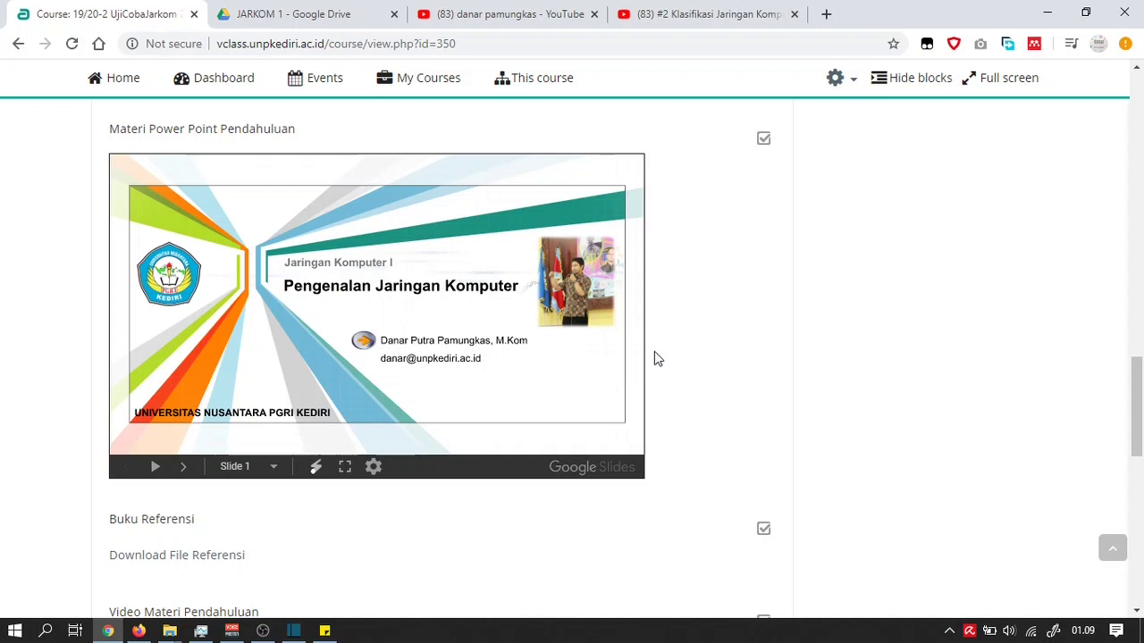
{"action": "scroll", "coordinate": [601, 377], "scroll_direction": "down", "scroll_amount": 4}
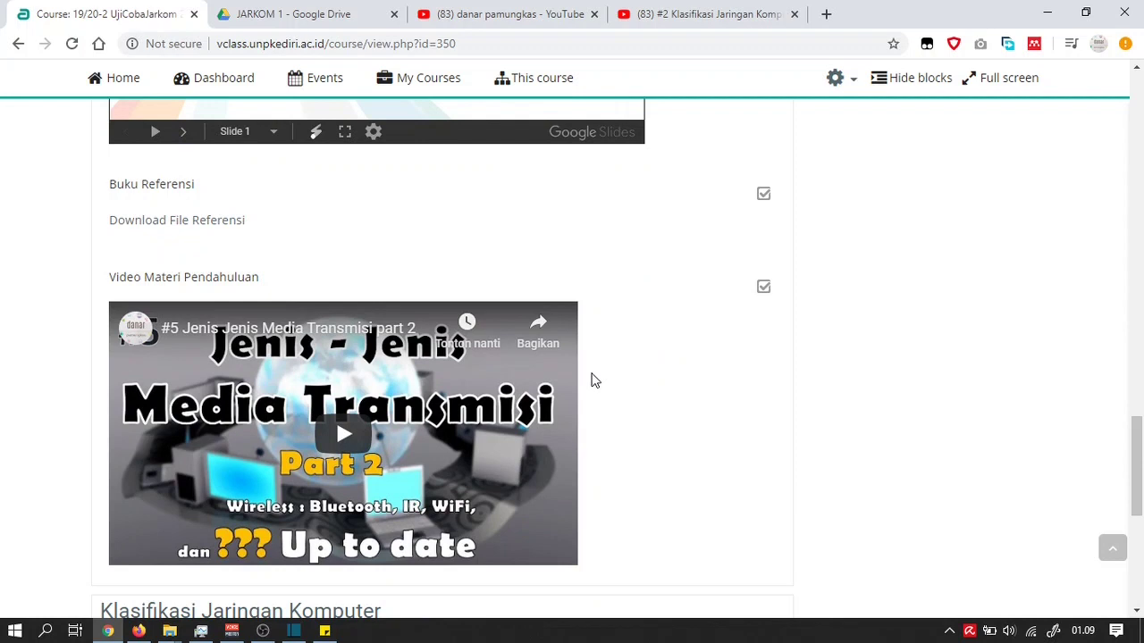
{"action": "left_click", "coordinate": [762, 287]}
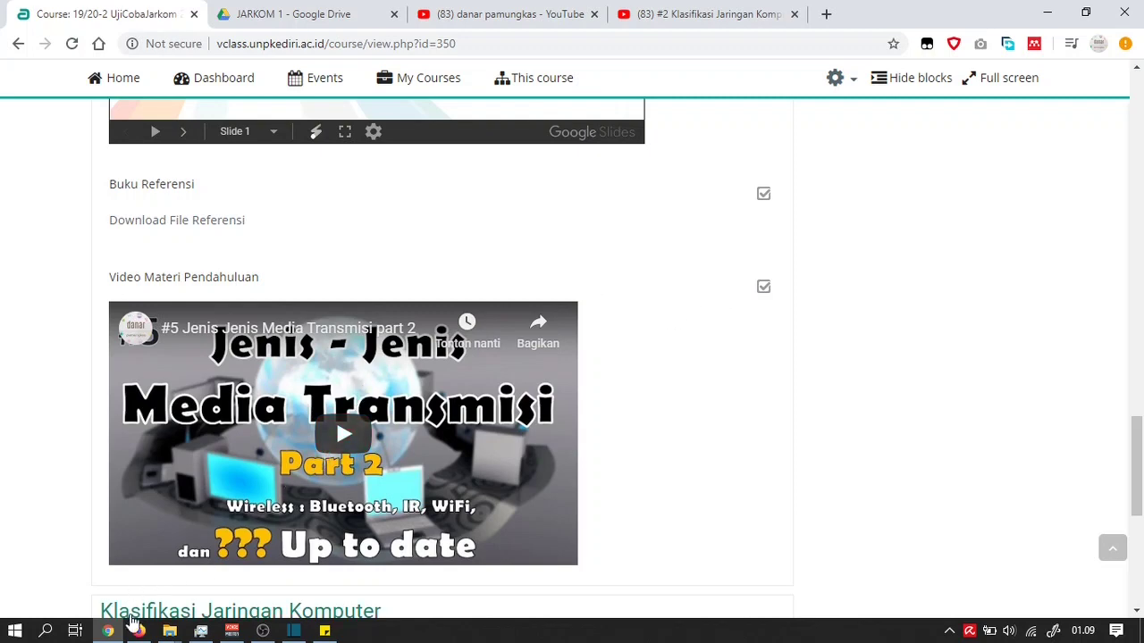
Switch to Firefox, where a student account is logged in, and open the course 19/20-2 UjiCobaJarkom 2A
{"action": "left_click", "coordinate": [139, 632]}
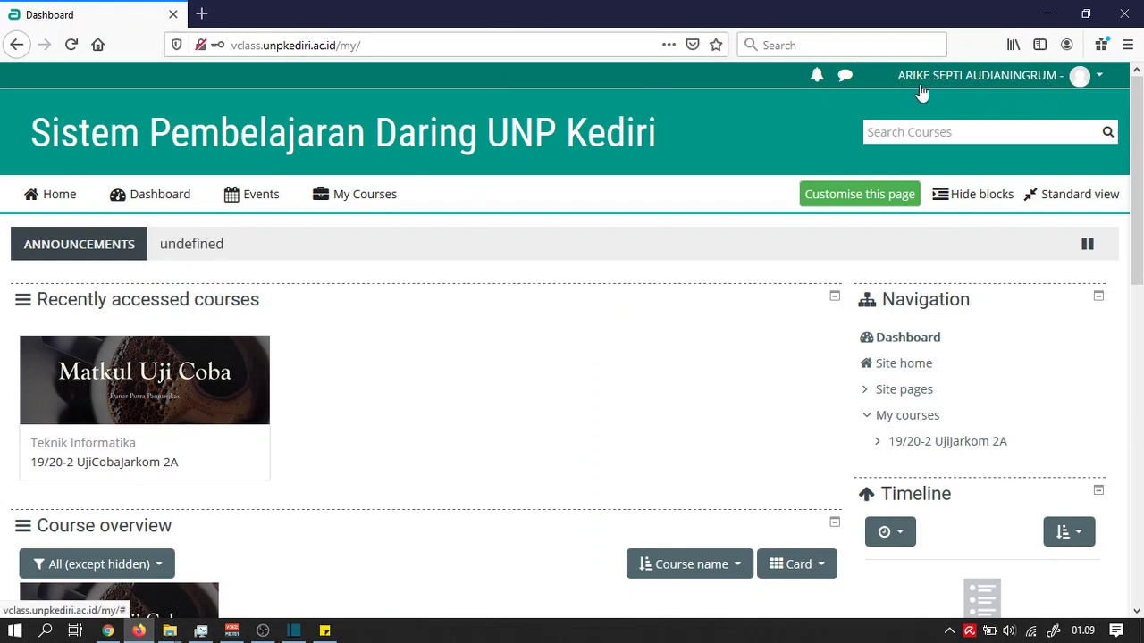
{"action": "left_click", "coordinate": [137, 467]}
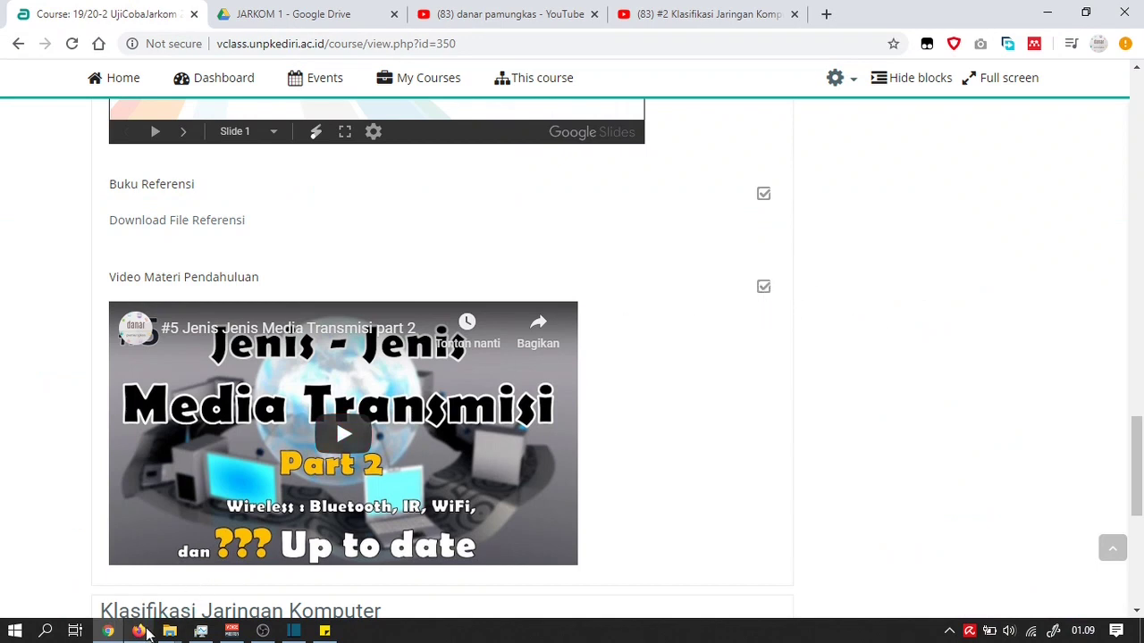
{"action": "left_click", "coordinate": [143, 633]}
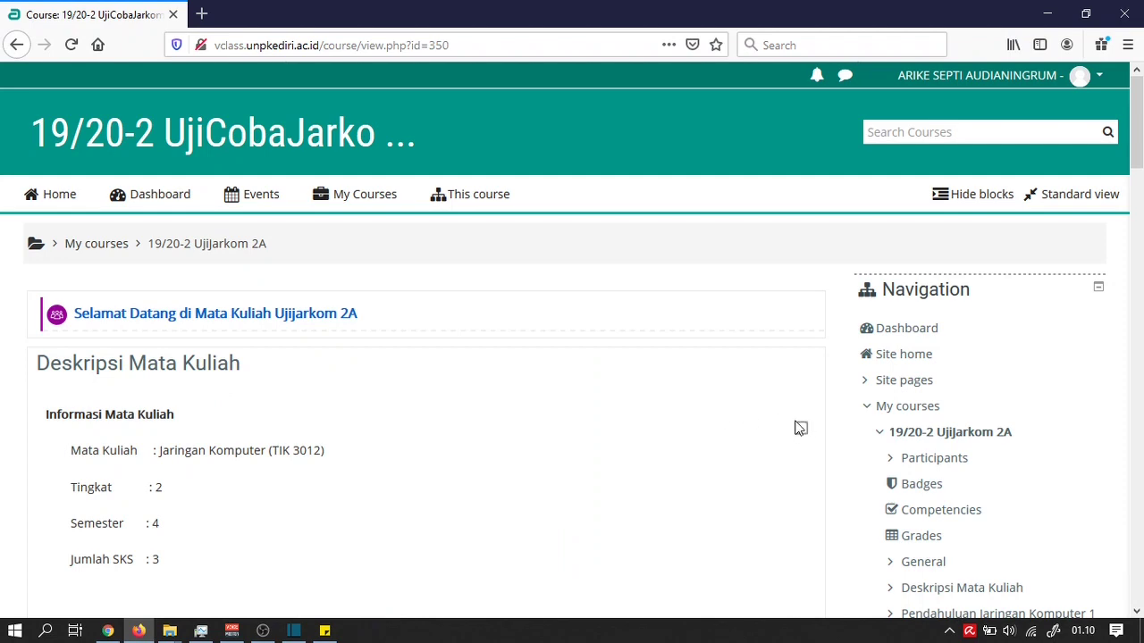
Mark Pengenalan Jaringan Komputer and Materi Power Point Pendahuluan as complete in the Pendahuluan Jaringan Komputer 1 topic
{"action": "scroll", "coordinate": [793, 425], "scroll_direction": "down", "scroll_amount": 3}
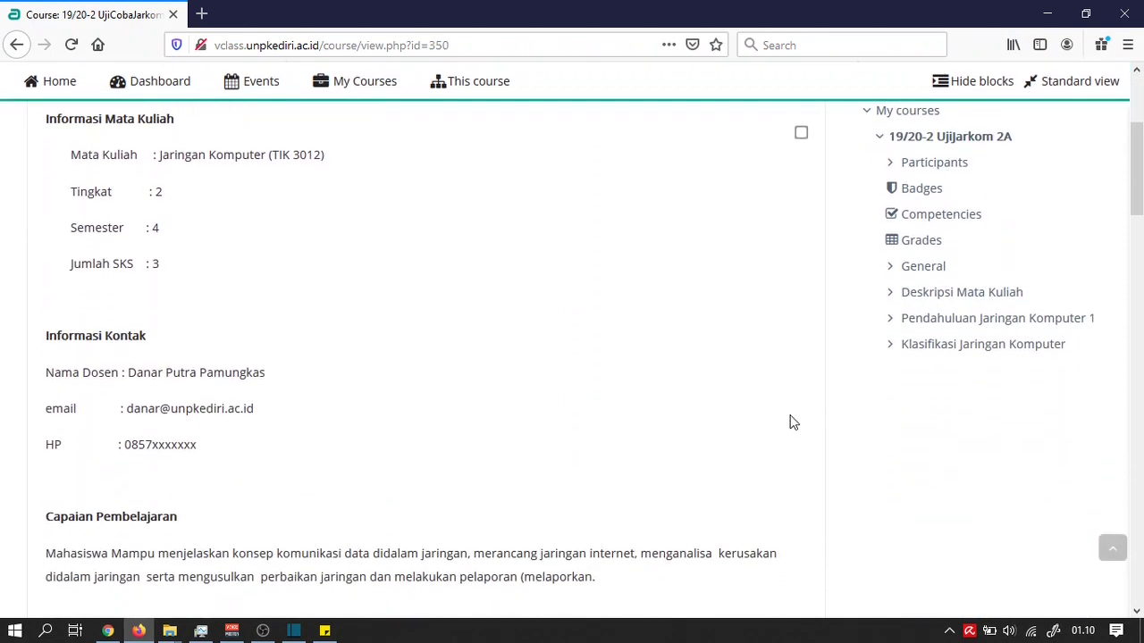
{"action": "scroll", "coordinate": [793, 422], "scroll_direction": "down", "scroll_amount": 2}
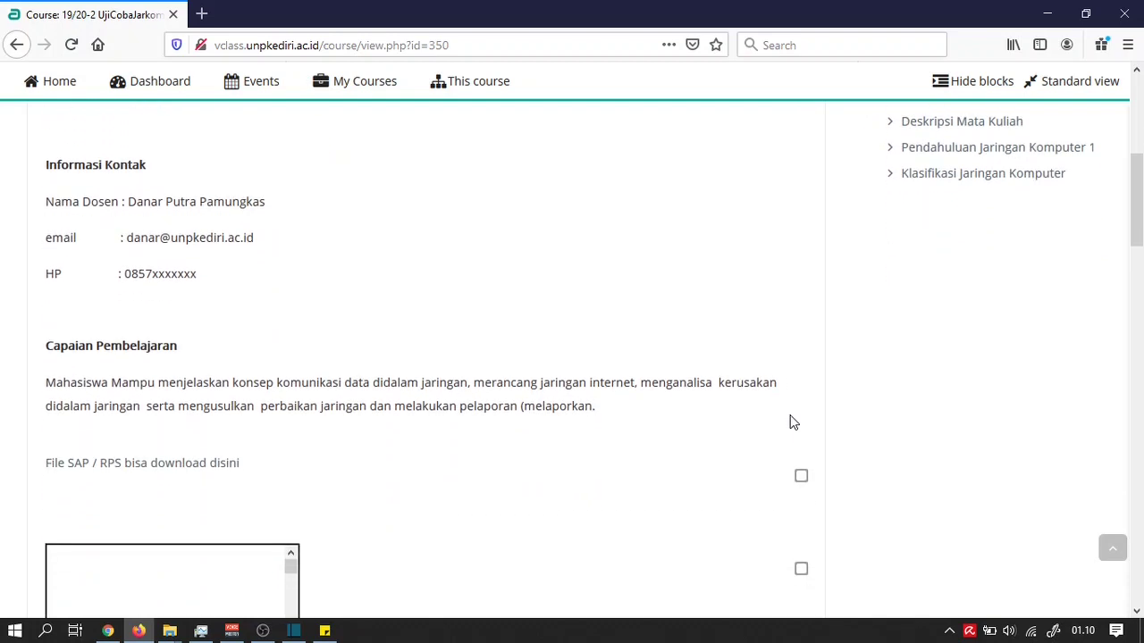
{"action": "scroll", "coordinate": [794, 423], "scroll_direction": "down", "scroll_amount": 6}
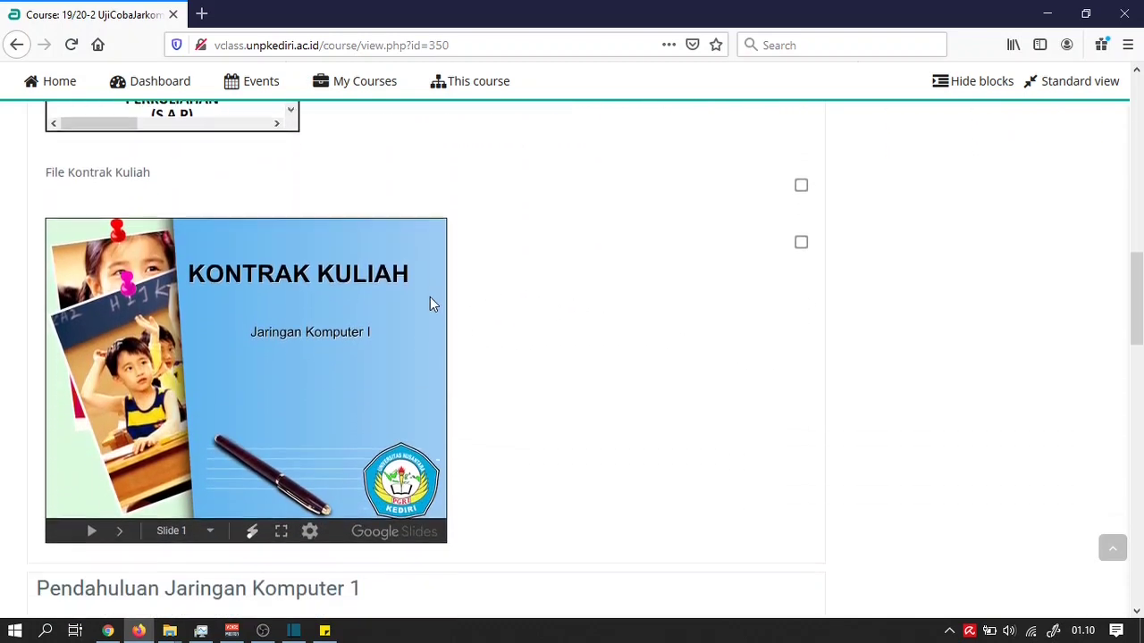
{"action": "scroll", "coordinate": [429, 304], "scroll_direction": "down", "scroll_amount": 3}
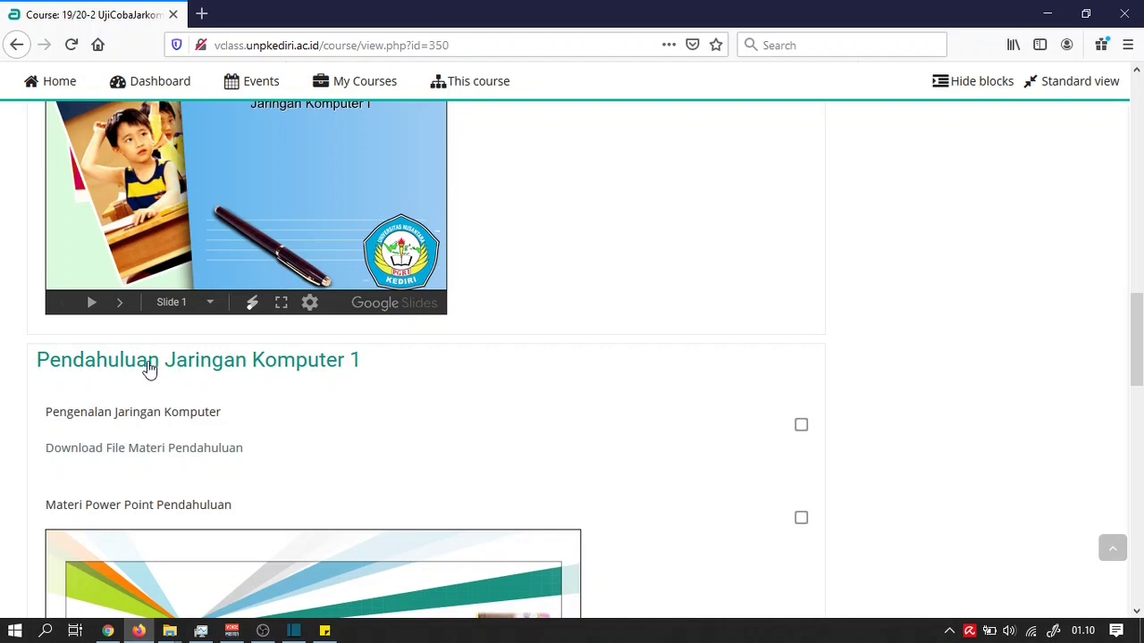
{"action": "scroll", "coordinate": [315, 357], "scroll_direction": "down", "scroll_amount": 1}
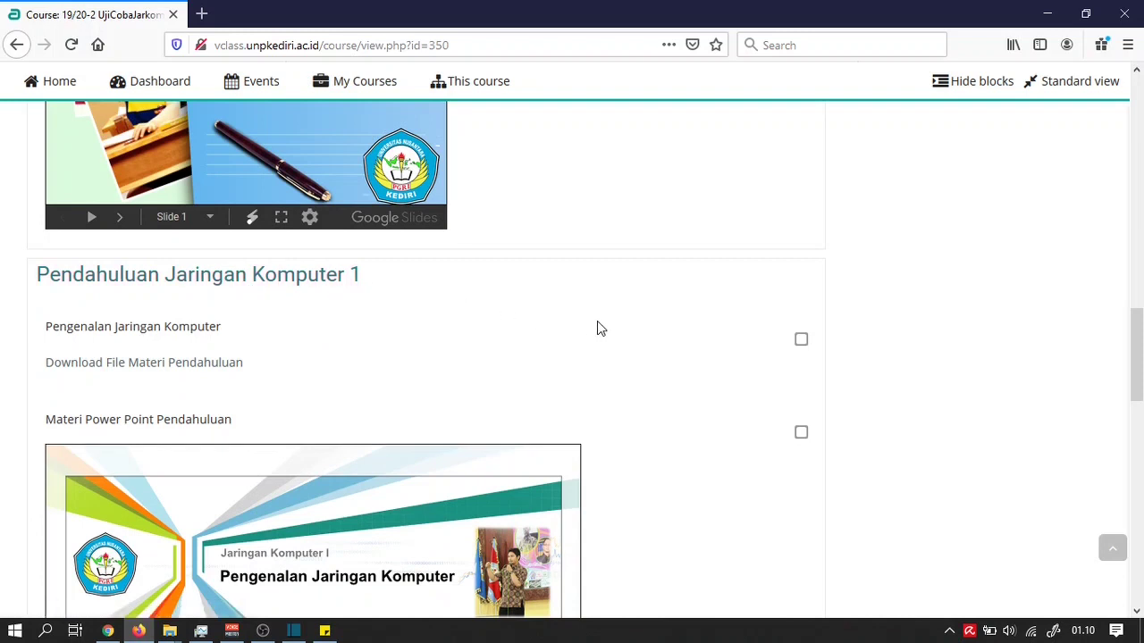
{"action": "left_click", "coordinate": [802, 343]}
{"action": "left_click", "coordinate": [800, 343]}
{"action": "scroll", "coordinate": [773, 350], "scroll_direction": "down", "scroll_amount": 2}
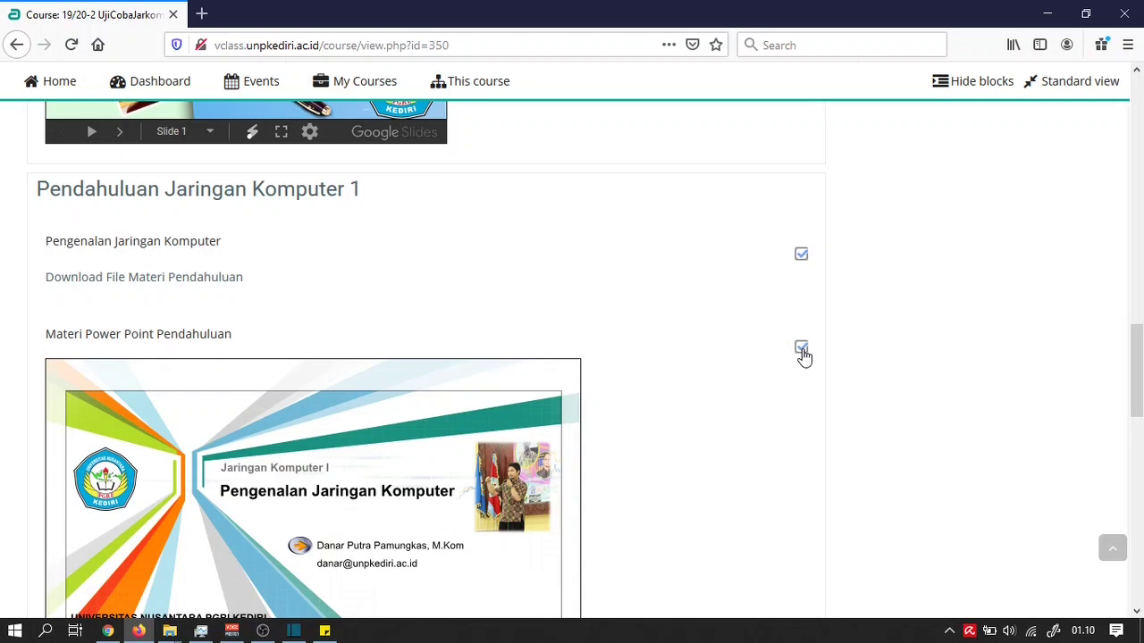
Mark Buku Referensi and Video Materi Pendahuluan as complete
{"action": "scroll", "coordinate": [803, 356], "scroll_direction": "down", "scroll_amount": 2}
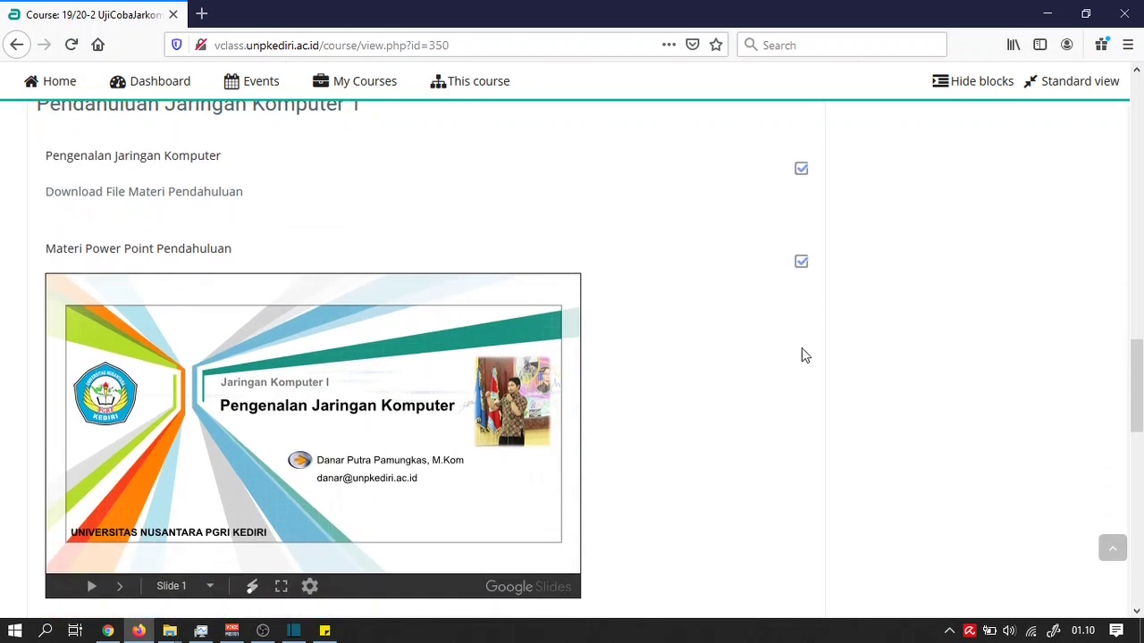
{"action": "scroll", "coordinate": [801, 356], "scroll_direction": "down", "scroll_amount": 6}
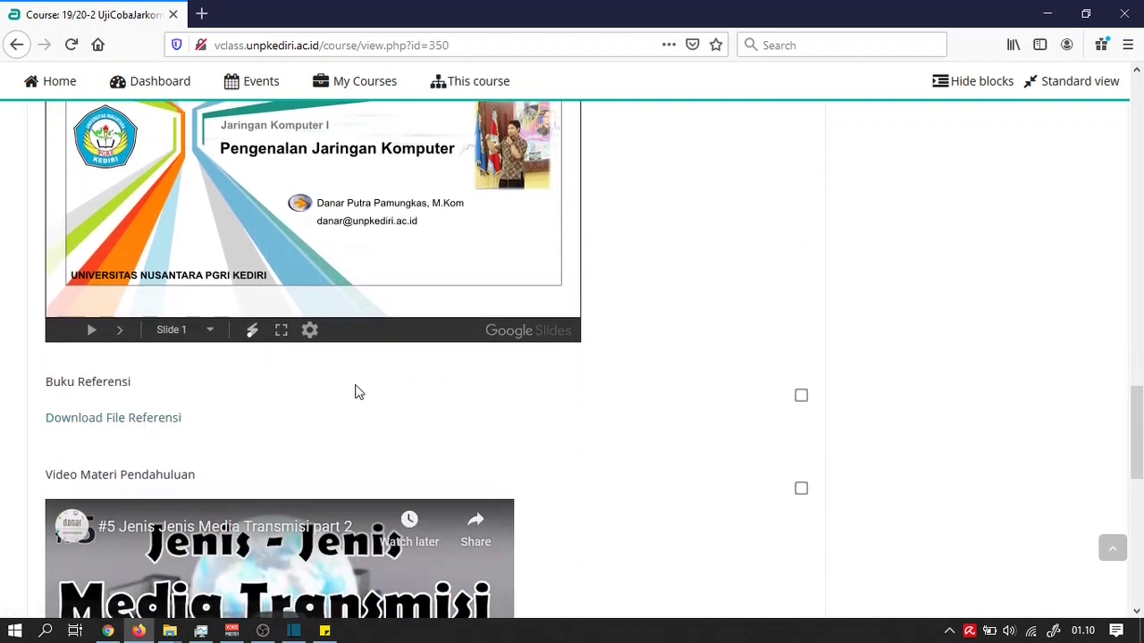
{"action": "left_click", "coordinate": [802, 402]}
{"action": "scroll", "coordinate": [803, 405], "scroll_direction": "down", "scroll_amount": 1}
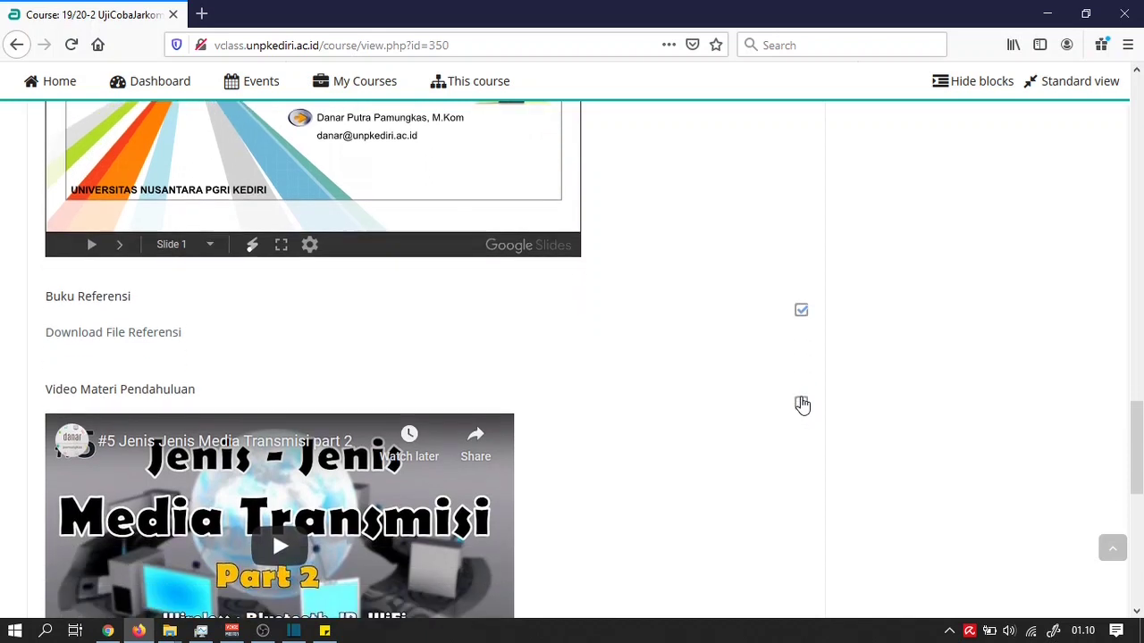
{"action": "scroll", "coordinate": [796, 402], "scroll_direction": "down", "scroll_amount": 1}
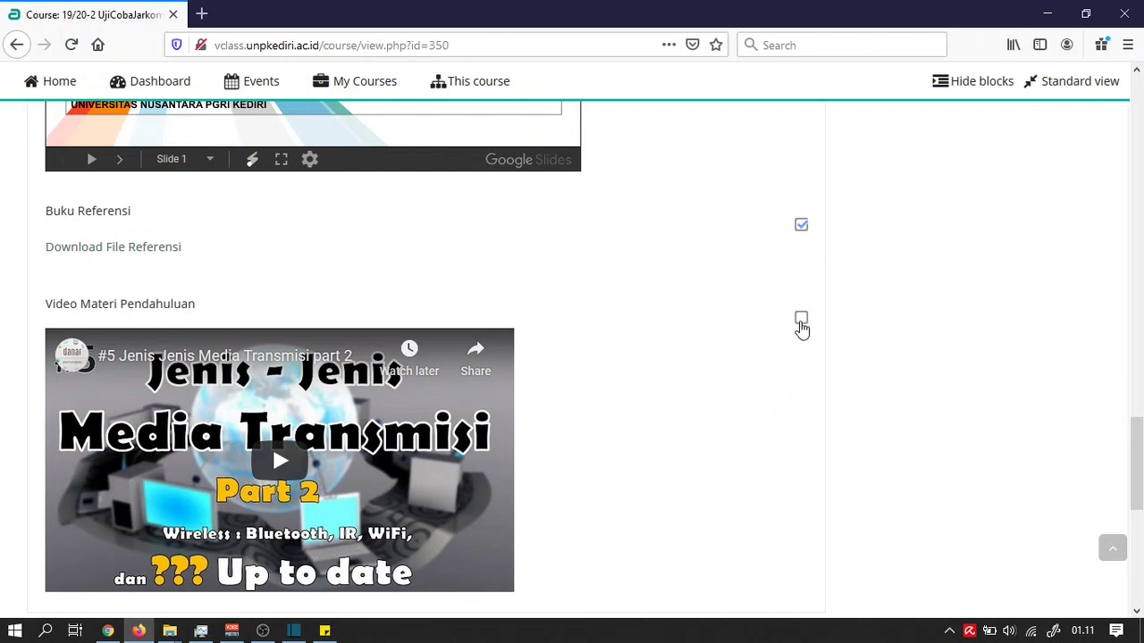
Check the completion checkboxes up to video klasifikasi jaringan and reload the student's course page
{"action": "scroll", "coordinate": [750, 319], "scroll_direction": "down", "scroll_amount": 4}
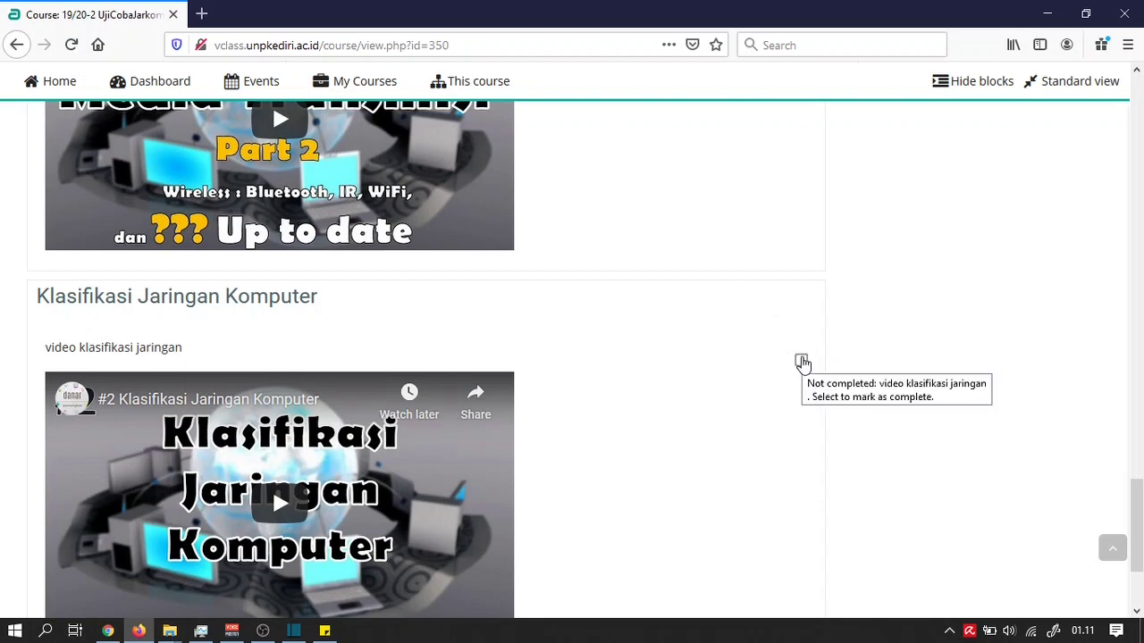
{"action": "scroll", "coordinate": [753, 321], "scroll_direction": "up", "scroll_amount": 10}
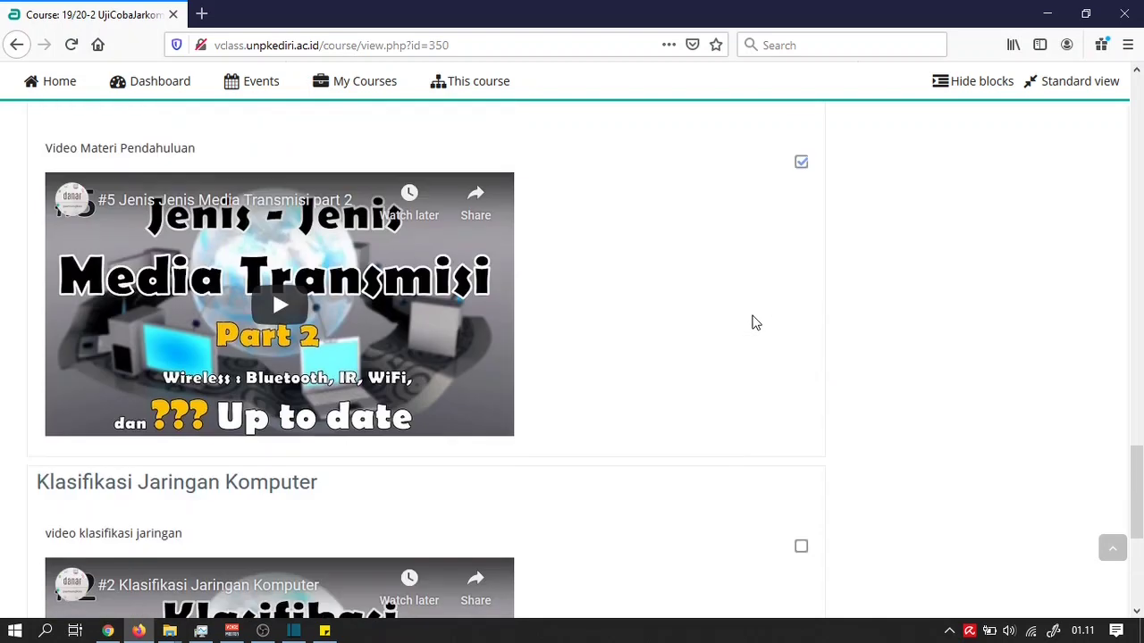
{"action": "scroll", "coordinate": [715, 300], "scroll_direction": "up", "scroll_amount": 4}
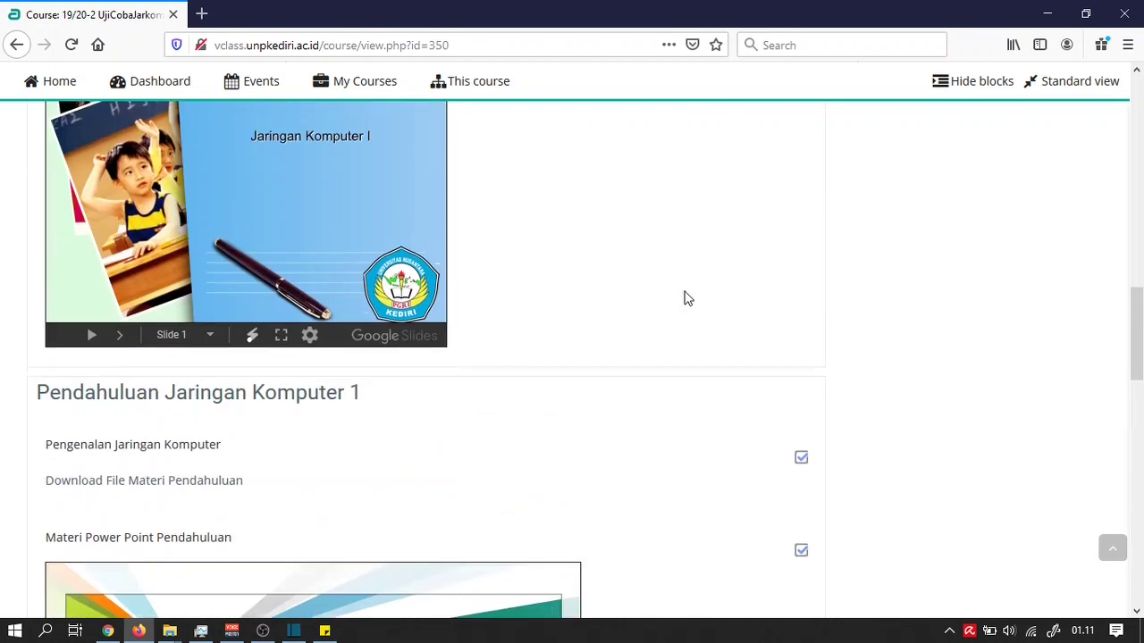
{"action": "left_click", "coordinate": [73, 48]}
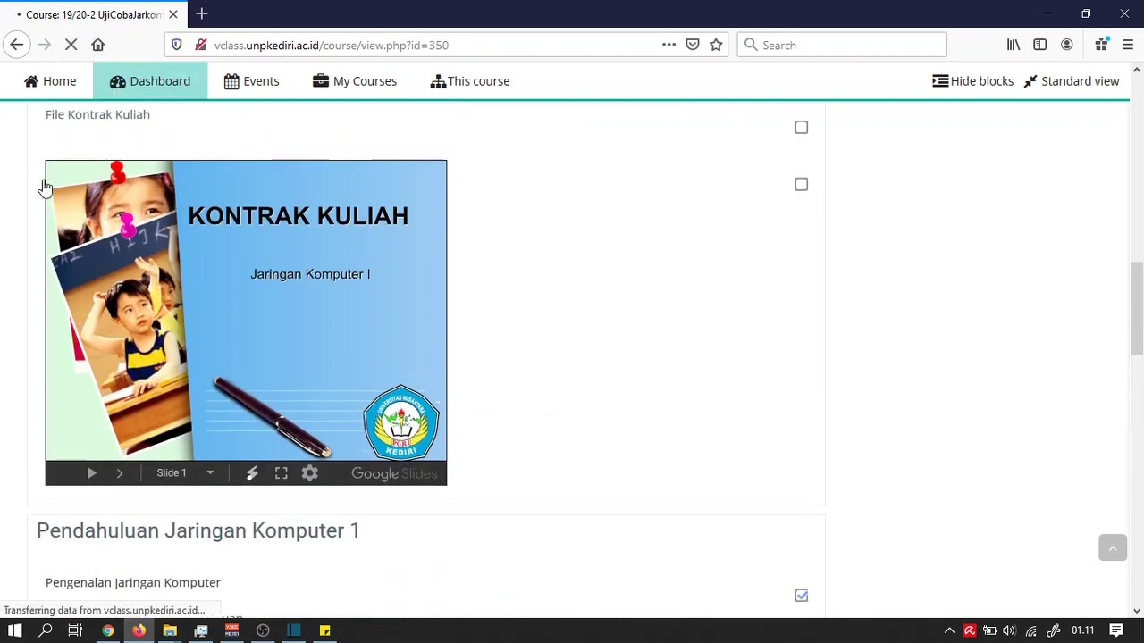
Switch to Chrome, where the lecturer's account is logged in, and open the course's Activity completion report
{"action": "left_click", "coordinate": [108, 631]}
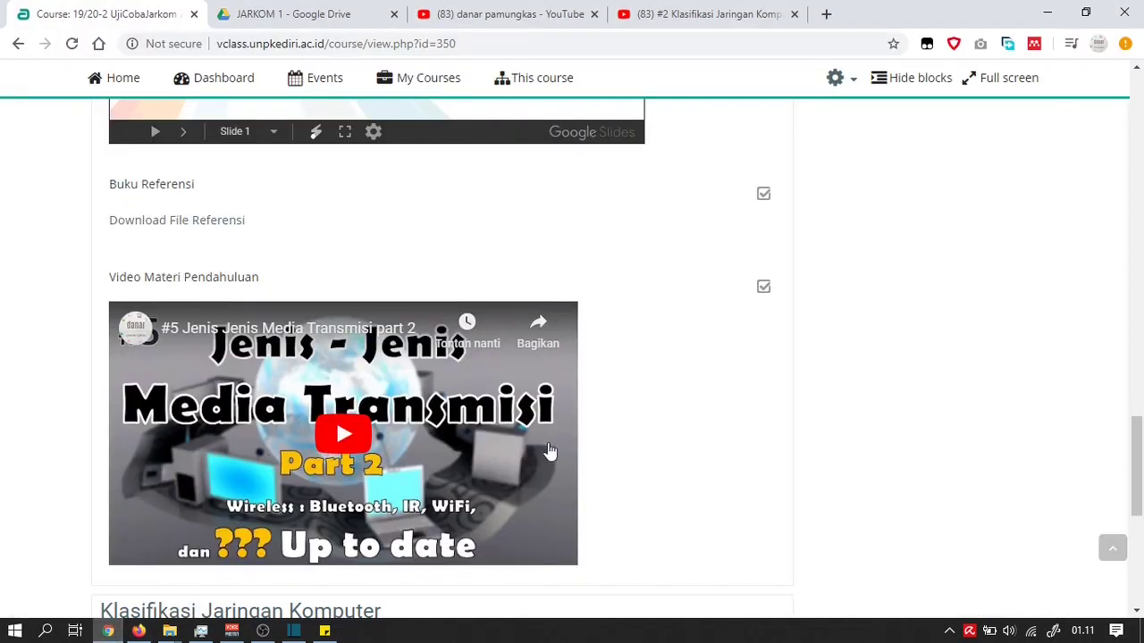
{"action": "scroll", "coordinate": [625, 443], "scroll_direction": "up", "scroll_amount": 5}
{"action": "scroll", "coordinate": [626, 450], "scroll_direction": "up", "scroll_amount": 10}
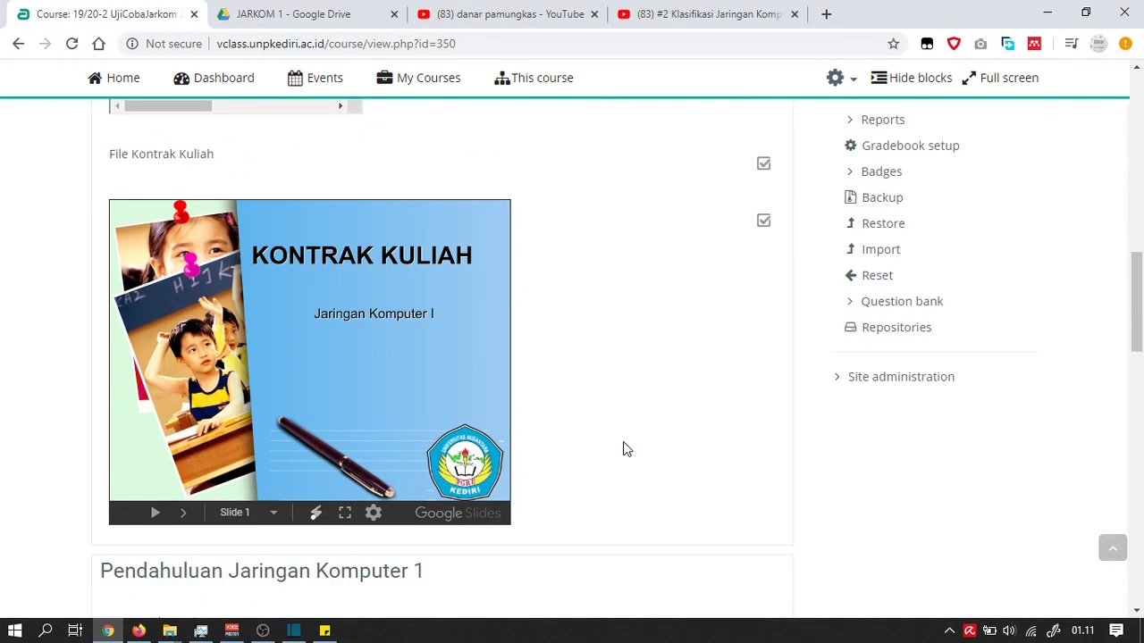
{"action": "scroll", "coordinate": [625, 447], "scroll_direction": "up", "scroll_amount": 4}
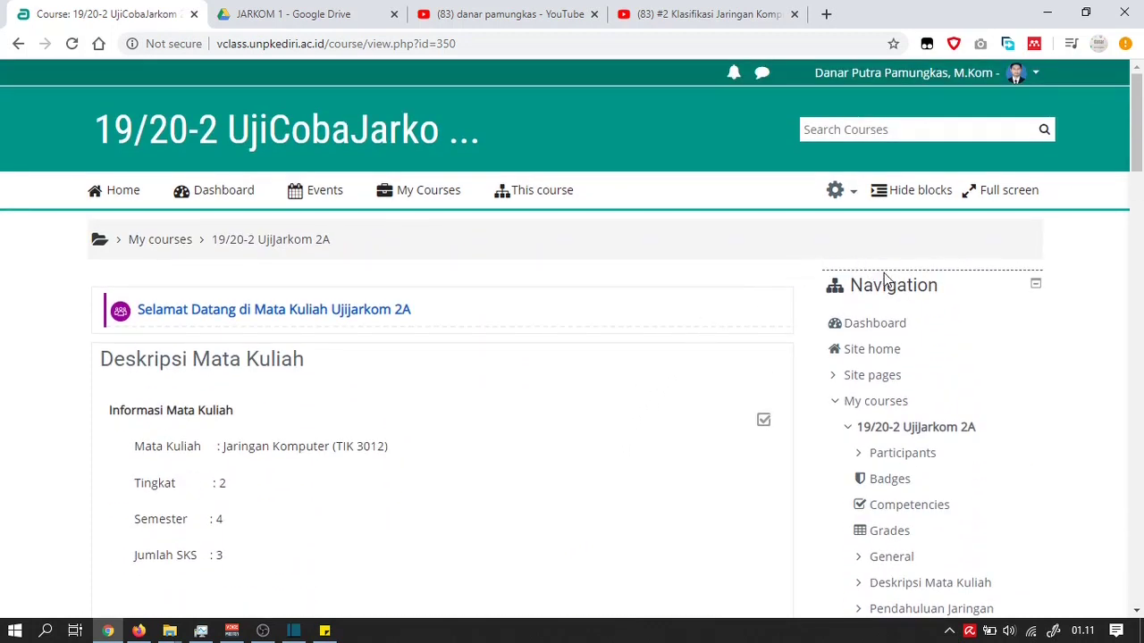
{"action": "scroll", "coordinate": [935, 295], "scroll_direction": "down", "scroll_amount": 1}
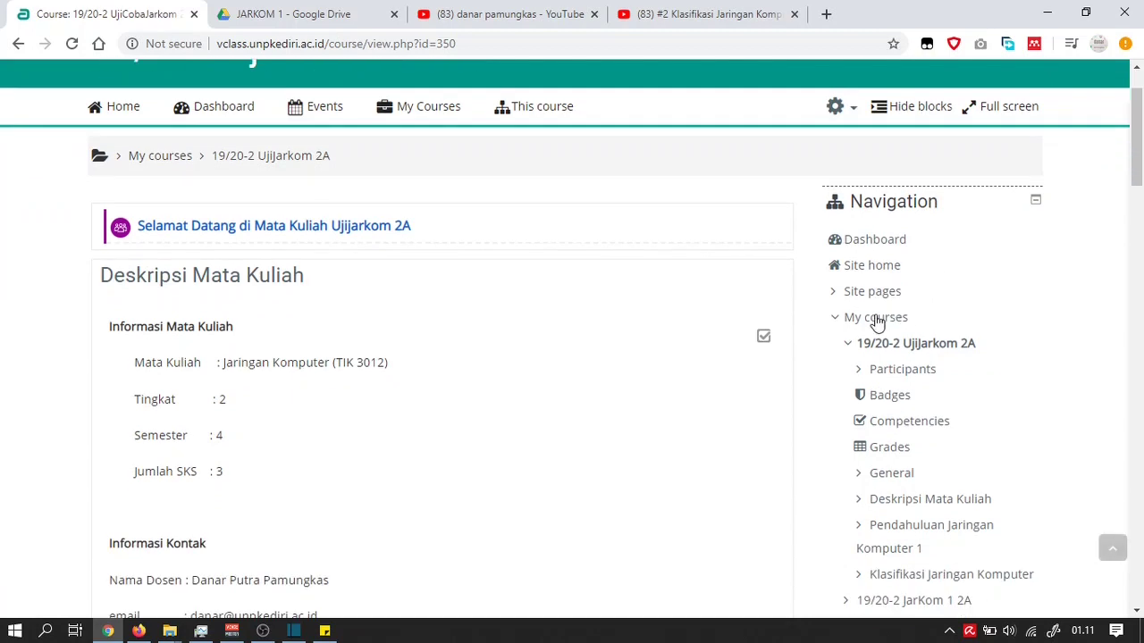
{"action": "scroll", "coordinate": [888, 331], "scroll_direction": "down", "scroll_amount": 3}
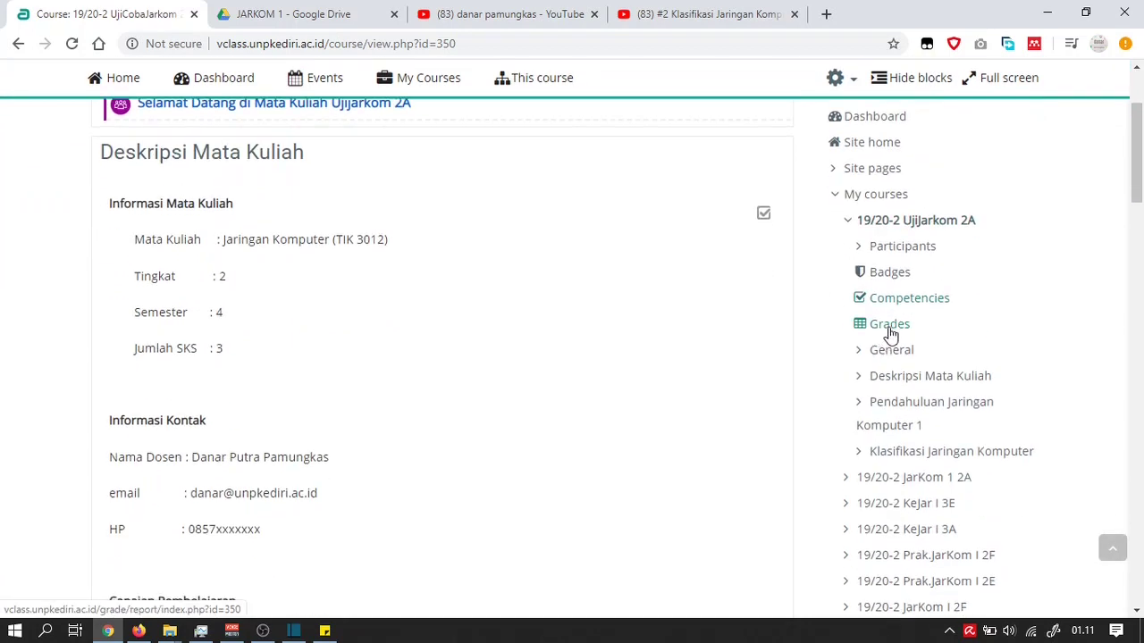
{"action": "scroll", "coordinate": [893, 330], "scroll_direction": "down", "scroll_amount": 3}
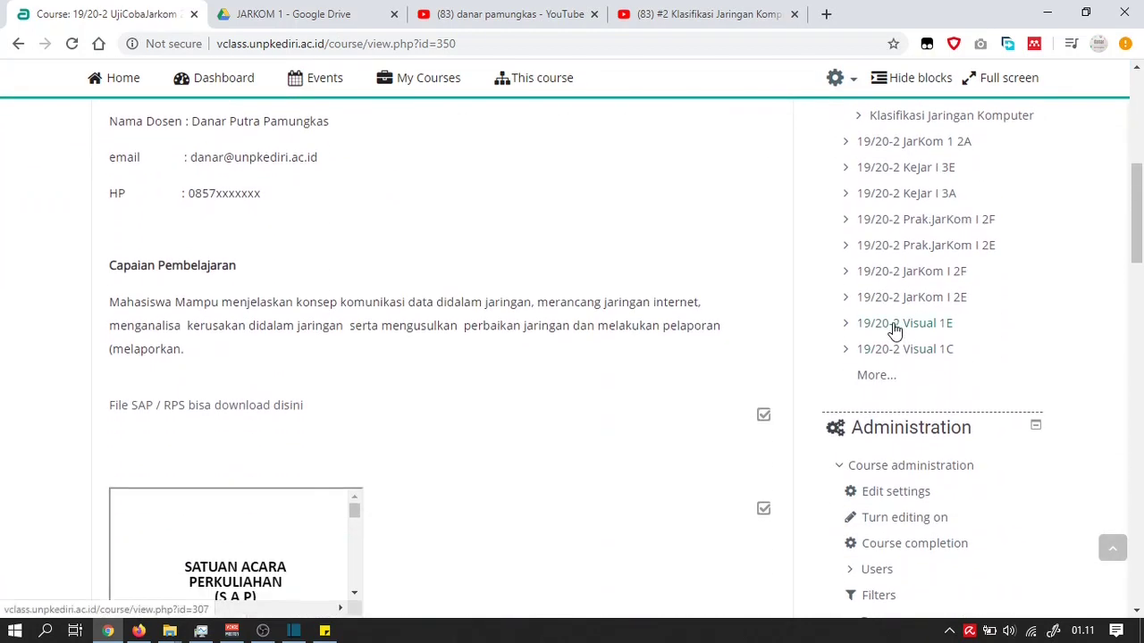
{"action": "scroll", "coordinate": [896, 329], "scroll_direction": "down", "scroll_amount": 1}
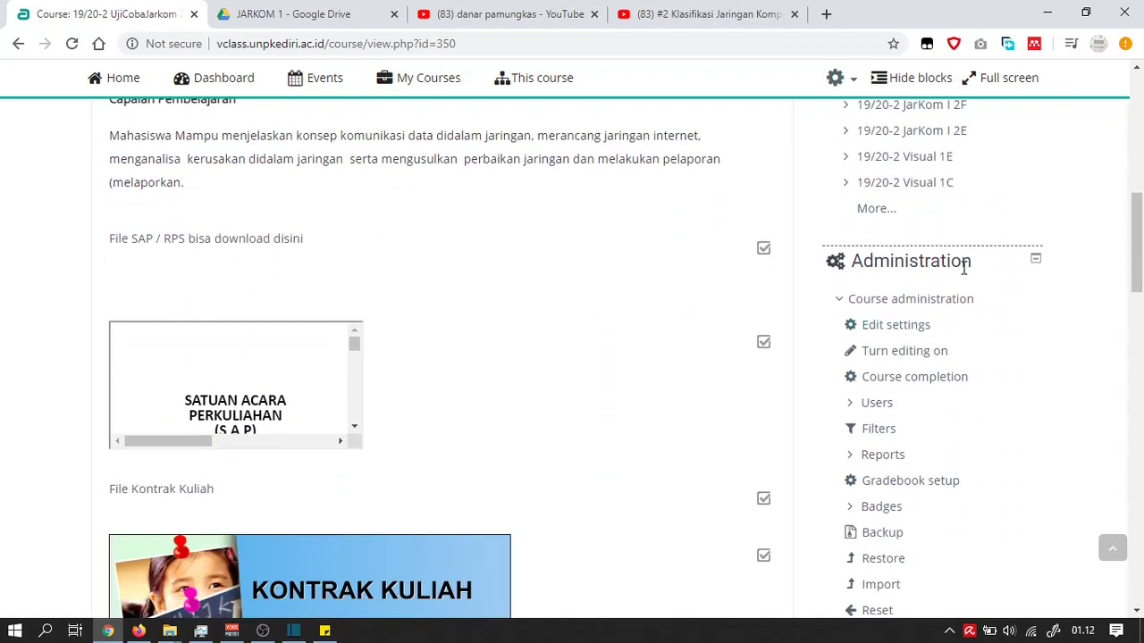
{"action": "left_click", "coordinate": [853, 457]}
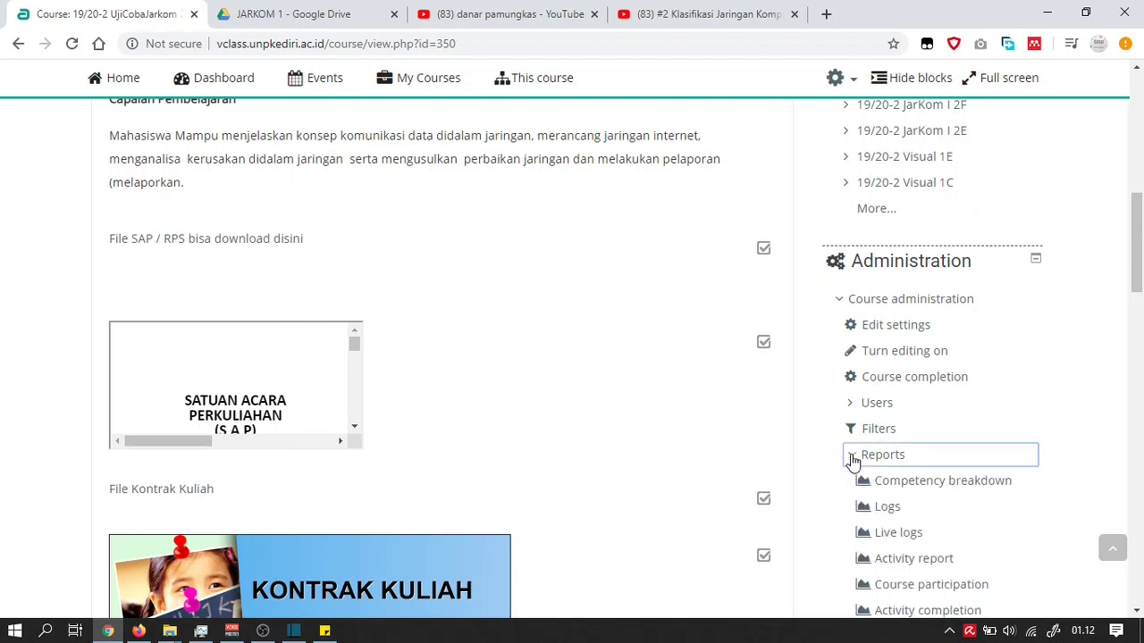
{"action": "scroll", "coordinate": [853, 459], "scroll_direction": "down", "scroll_amount": 1}
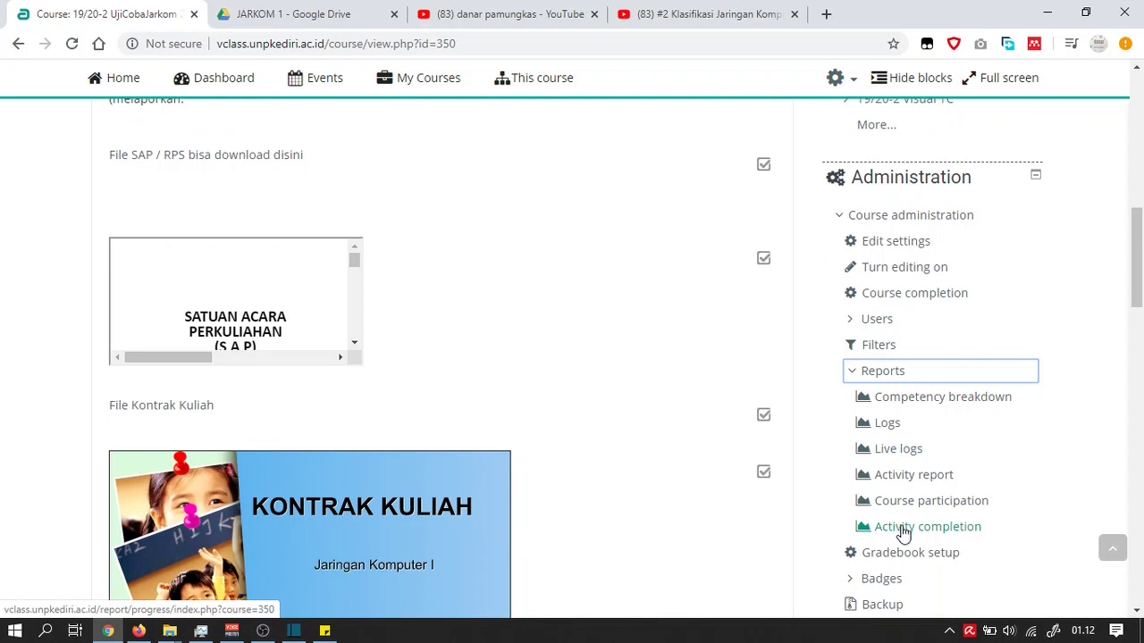
{"action": "left_click", "coordinate": [904, 533]}
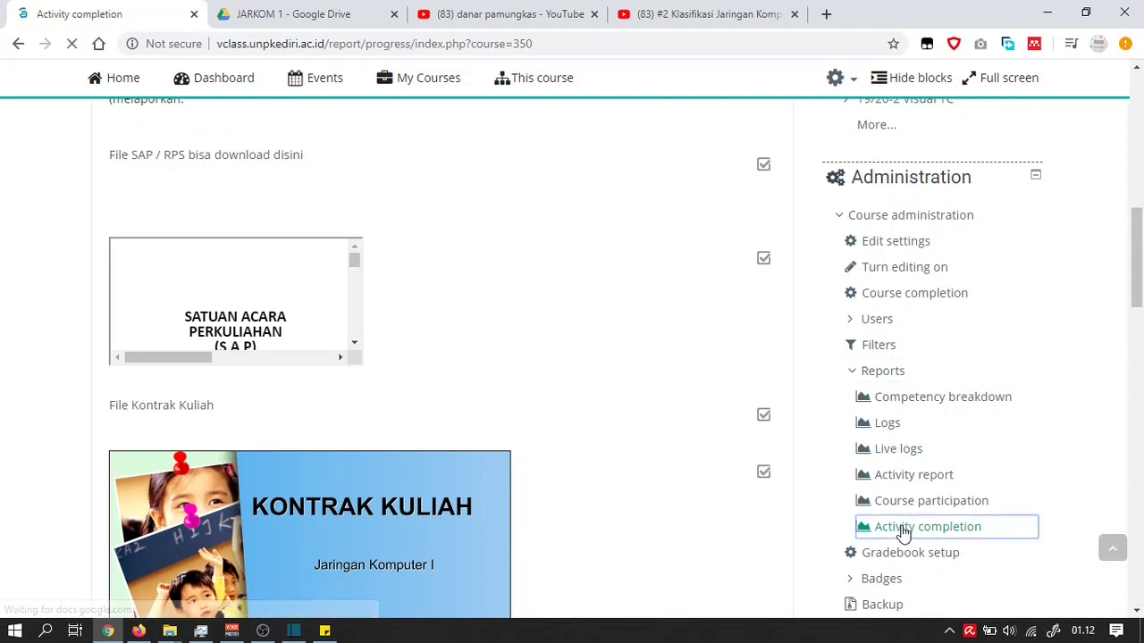
Examine each student's completion marks across all activities, through to the video klasifikasi jaringan column
{"action": "scroll", "coordinate": [692, 391], "scroll_direction": "down", "scroll_amount": 2}
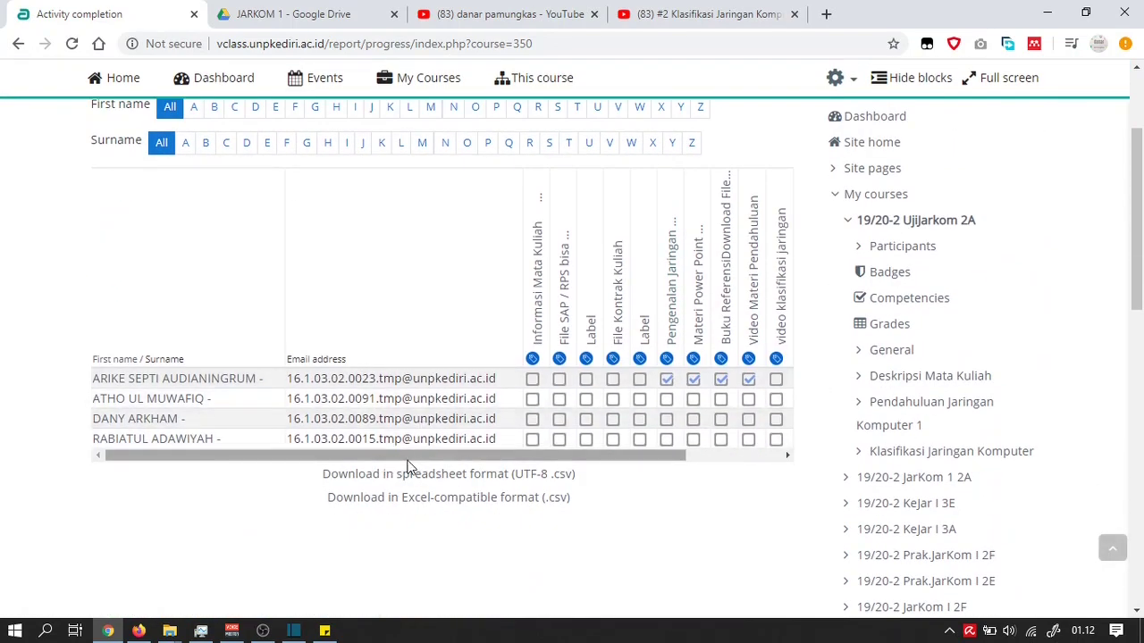
{"action": "mouse_move", "coordinate": [425, 458]}
{"action": "left_mouse_down"}
{"action": "mouse_move", "coordinate": [471, 458]}
{"action": "mouse_move", "coordinate": [416, 457]}
{"action": "left_mouse_up"}
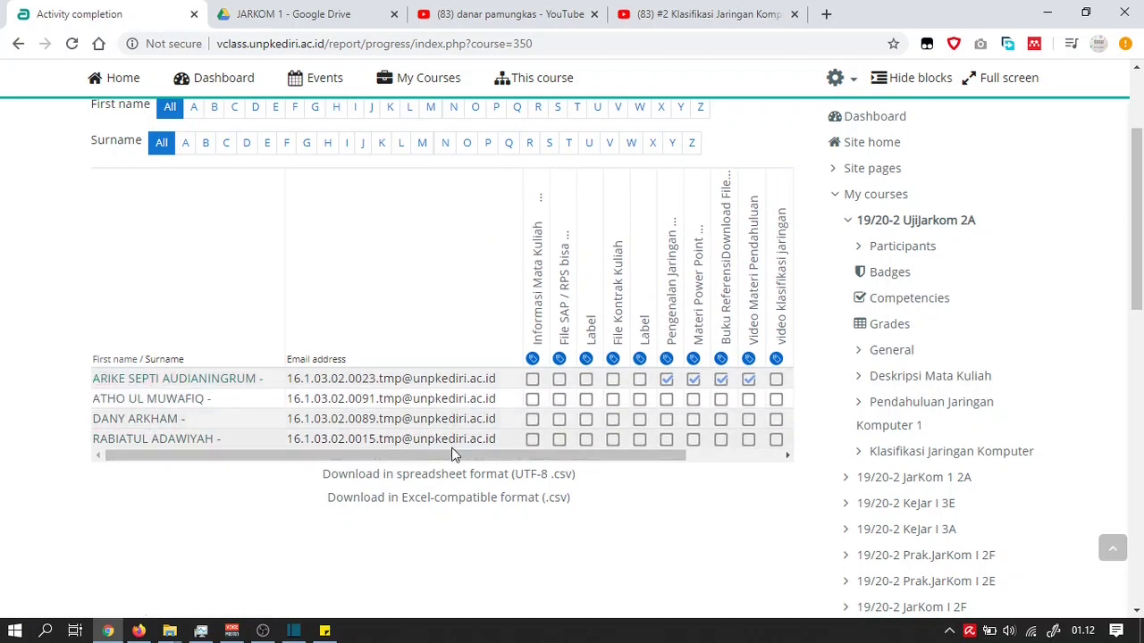
{"action": "left_click_drag", "start_coordinate": [452, 454], "coordinate": [554, 465]}
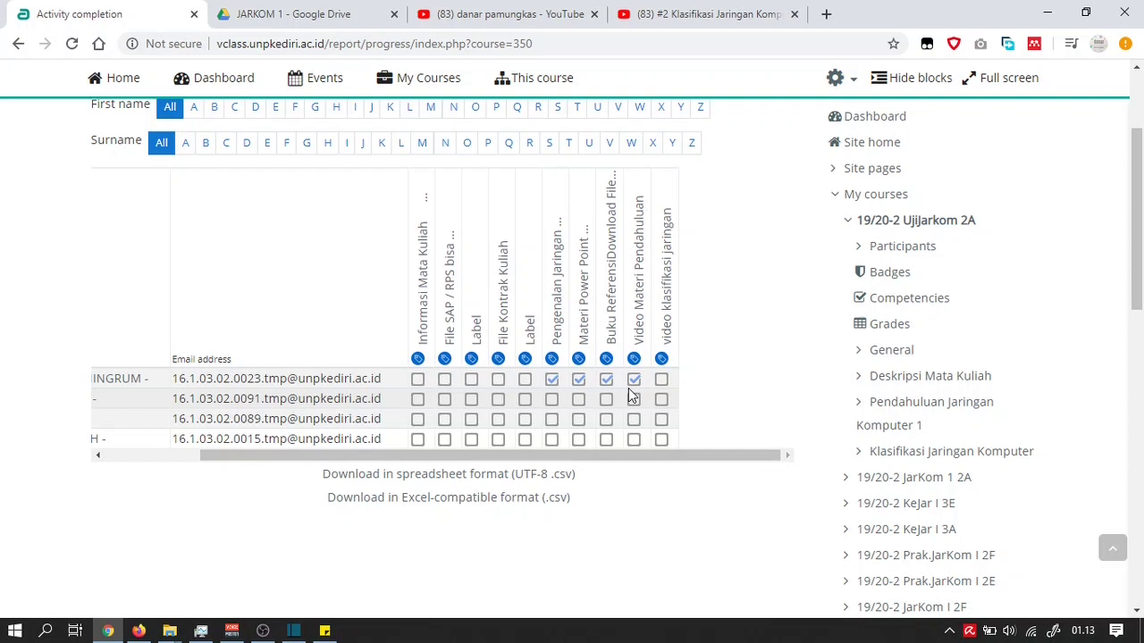
Download the activity completion report in Excel-compatible format to the Desktop folder as progress.19_20-2_ujijarkom_2a.csv
{"action": "left_click", "coordinate": [387, 500]}
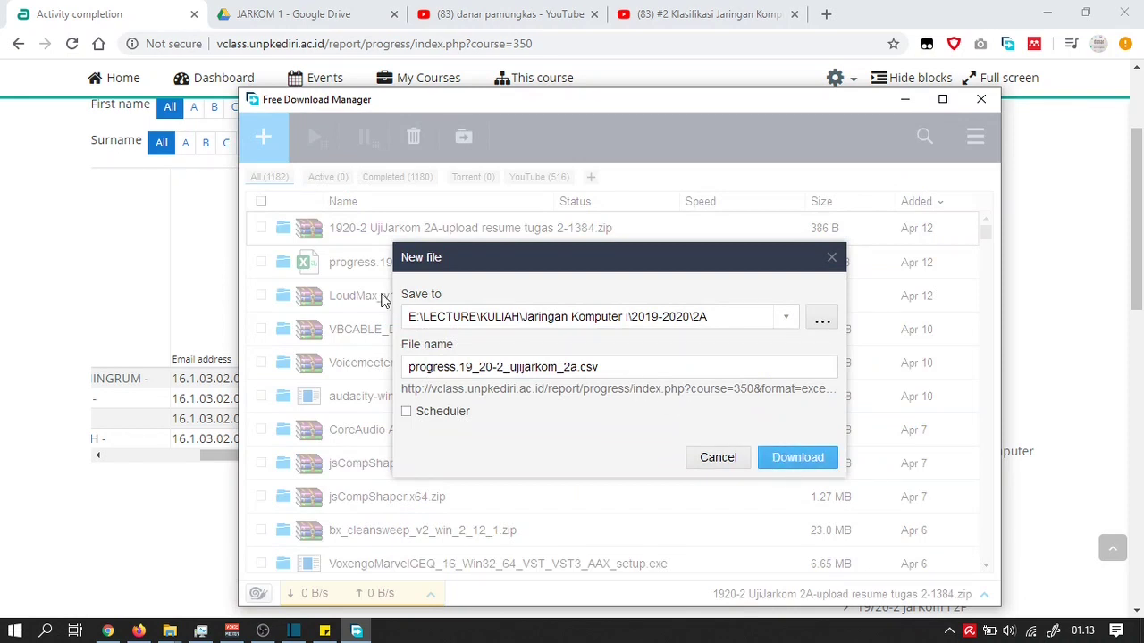
{"action": "left_click", "coordinate": [824, 319]}
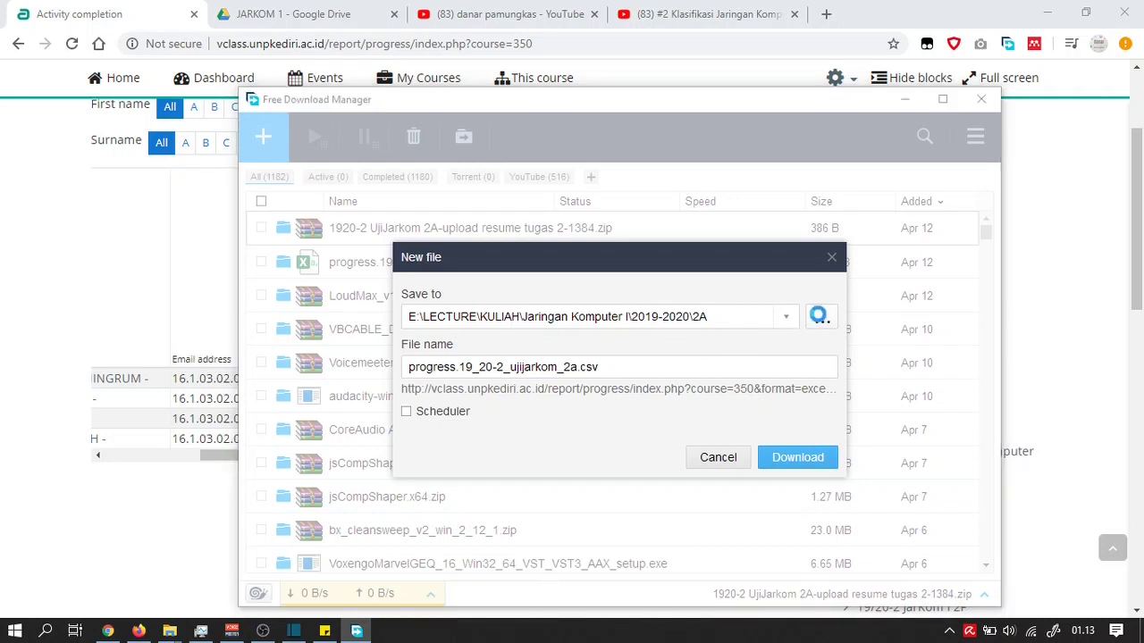
{"action": "left_click", "coordinate": [312, 257]}
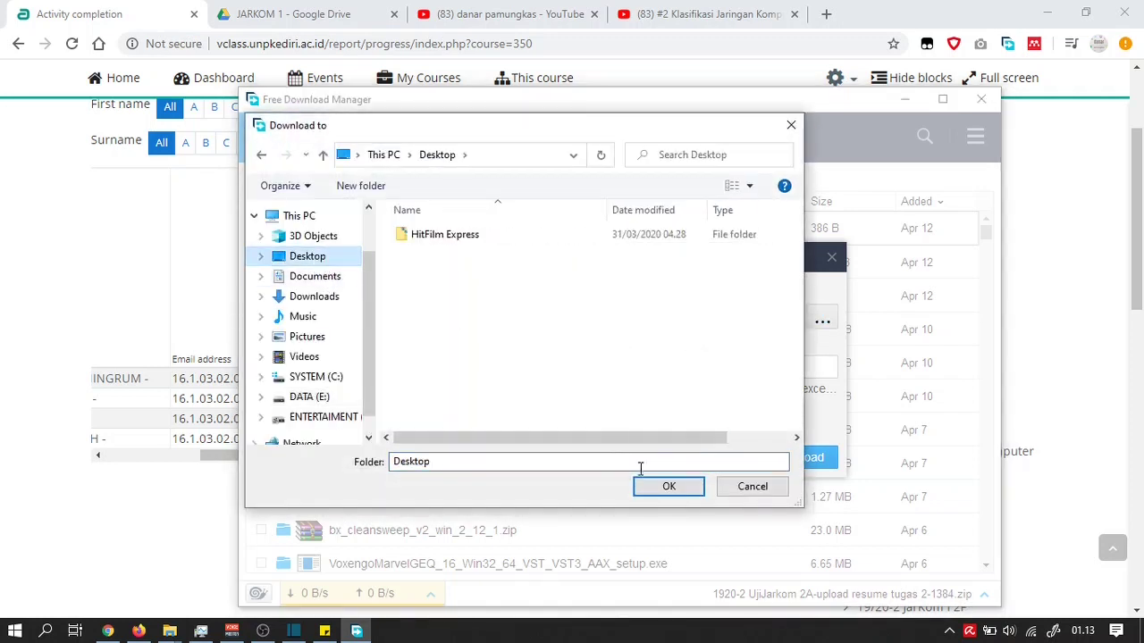
{"action": "left_click", "coordinate": [670, 487]}
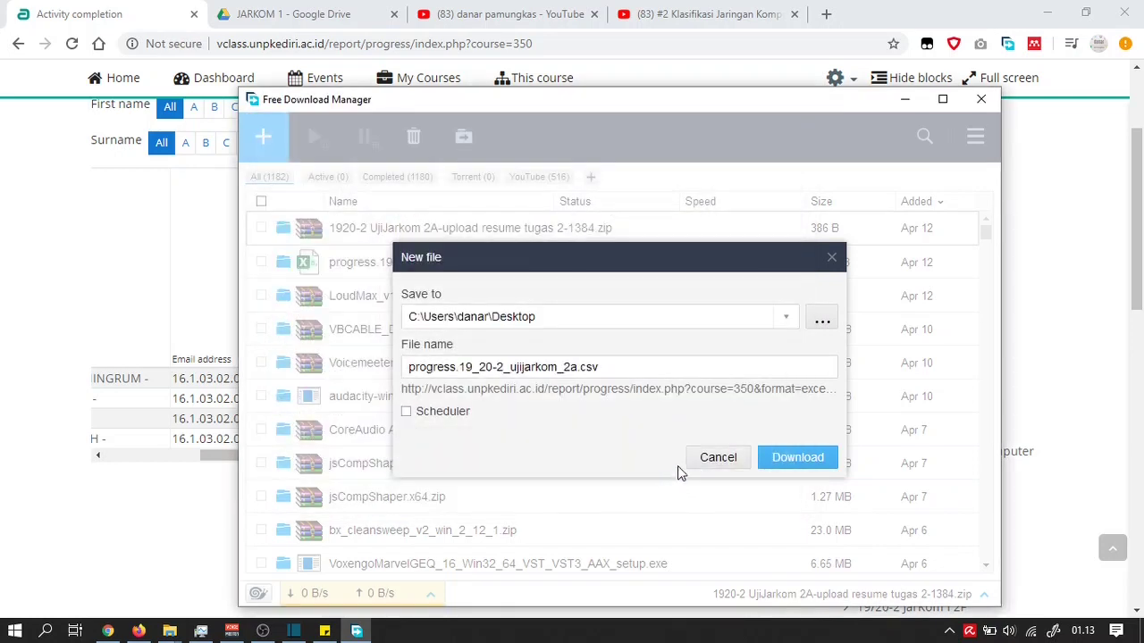
{"action": "left_click", "coordinate": [791, 460]}
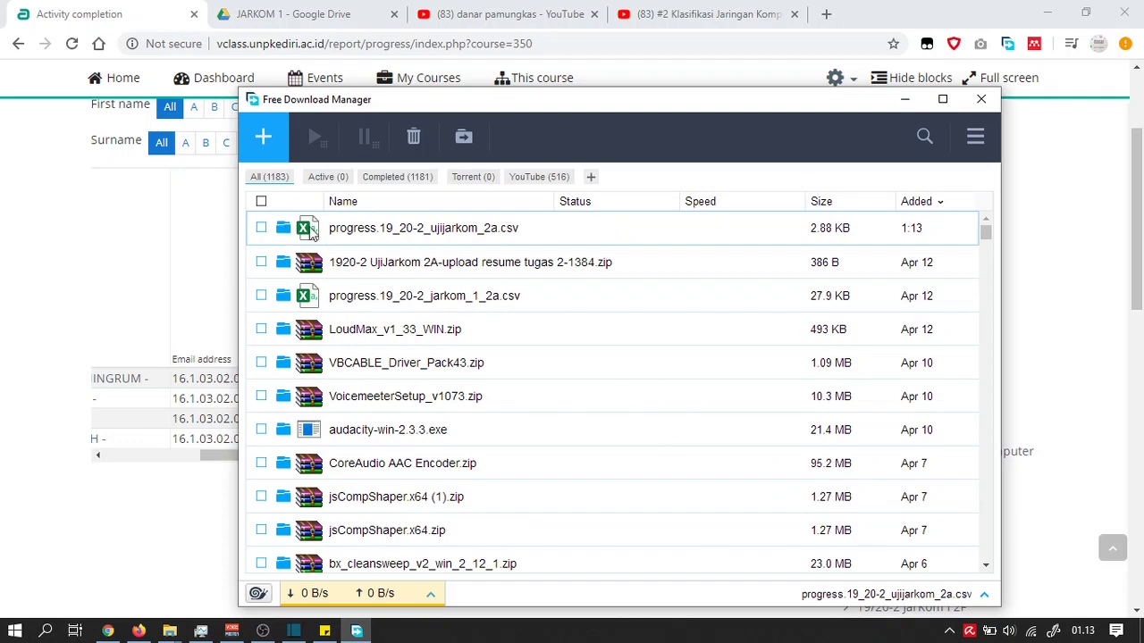
Open the downloaded progress.19_20-2_ujijarkom_2a.csv in Excel and fit columns A and B to their contents
{"action": "double_click", "coordinate": [311, 230]}
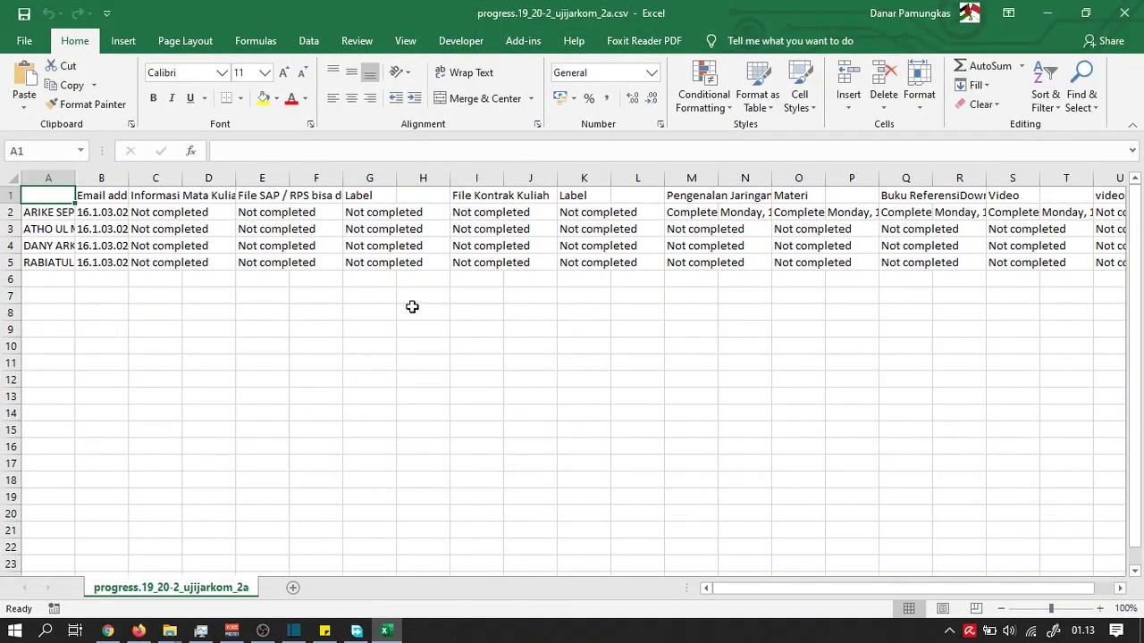
{"action": "double_click", "coordinate": [76, 179]}
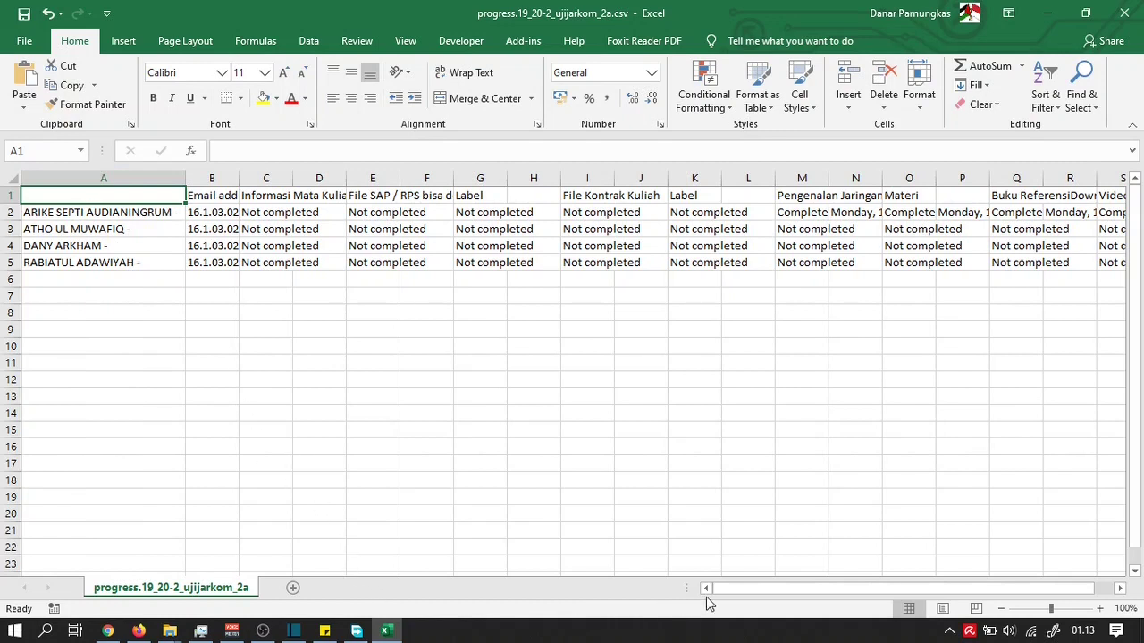
{"action": "double_click", "coordinate": [242, 175]}
{"action": "mouse_move", "coordinate": [79, 204]}
{"action": "left_mouse_down"}
{"action": "mouse_move", "coordinate": [92, 273]}
{"action": "mouse_move", "coordinate": [89, 215]}
{"action": "left_mouse_up"}
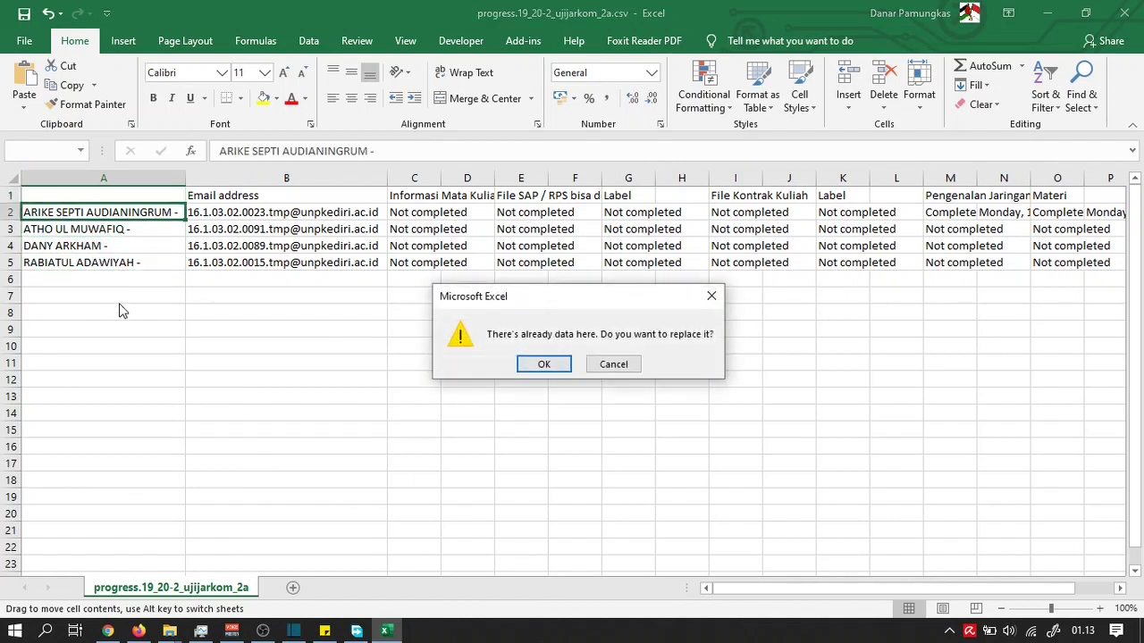
{"action": "left_click", "coordinate": [613, 363]}
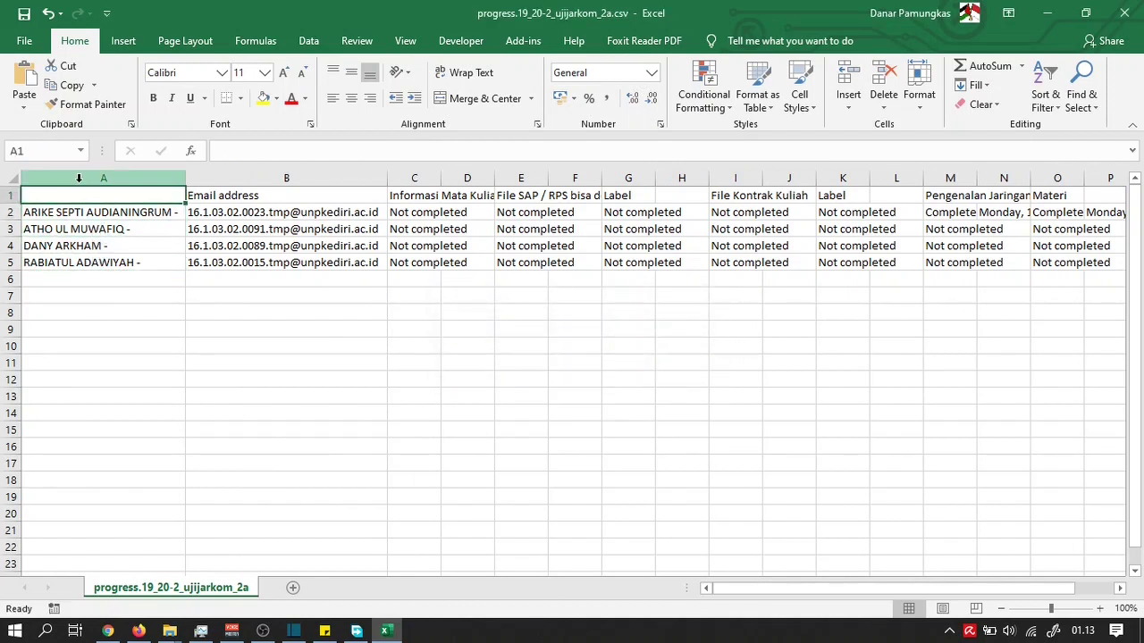
Fit column C, Informasi Mata Kuliah, to the width of its contents
{"action": "left_click", "coordinate": [78, 178]}
{"action": "left_click", "coordinate": [245, 176]}
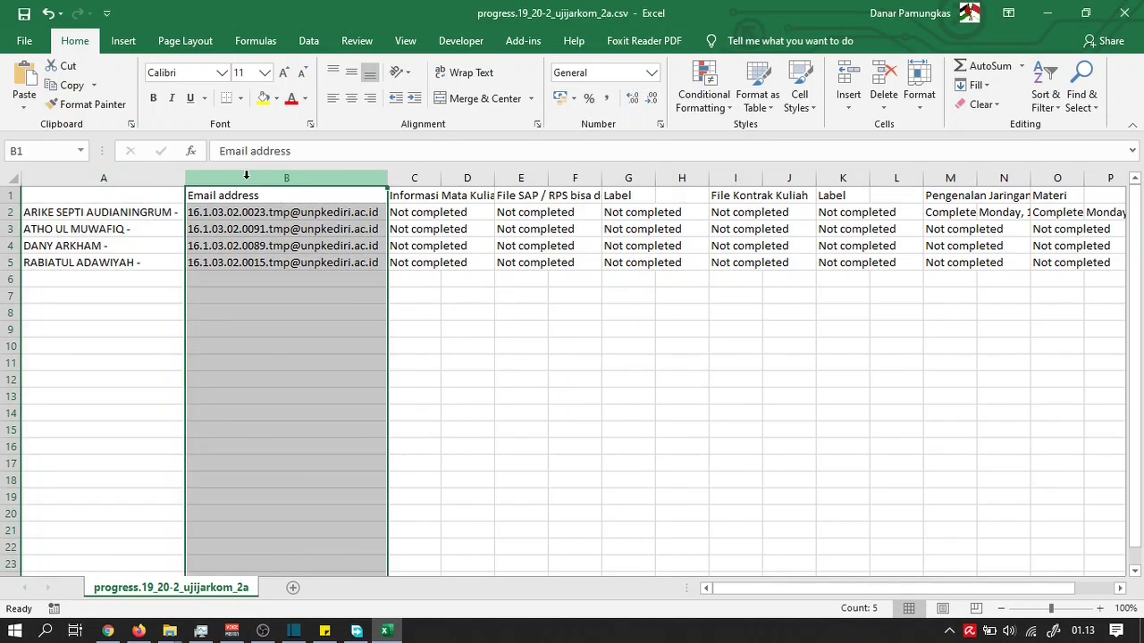
{"action": "left_click", "coordinate": [425, 177]}
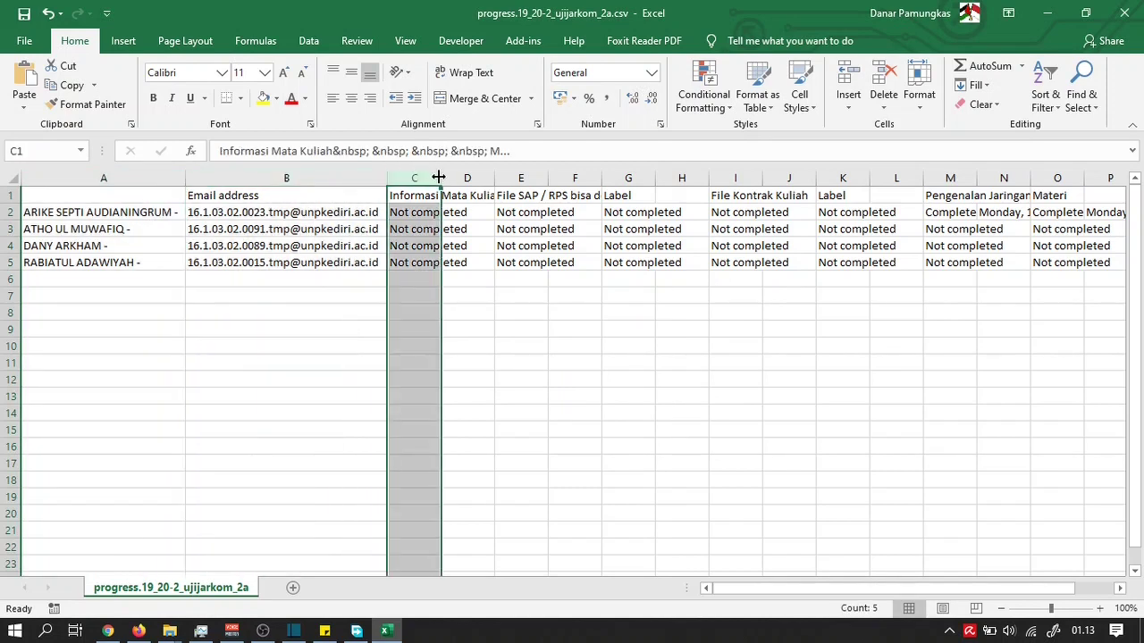
{"action": "double_click", "coordinate": [439, 178]}
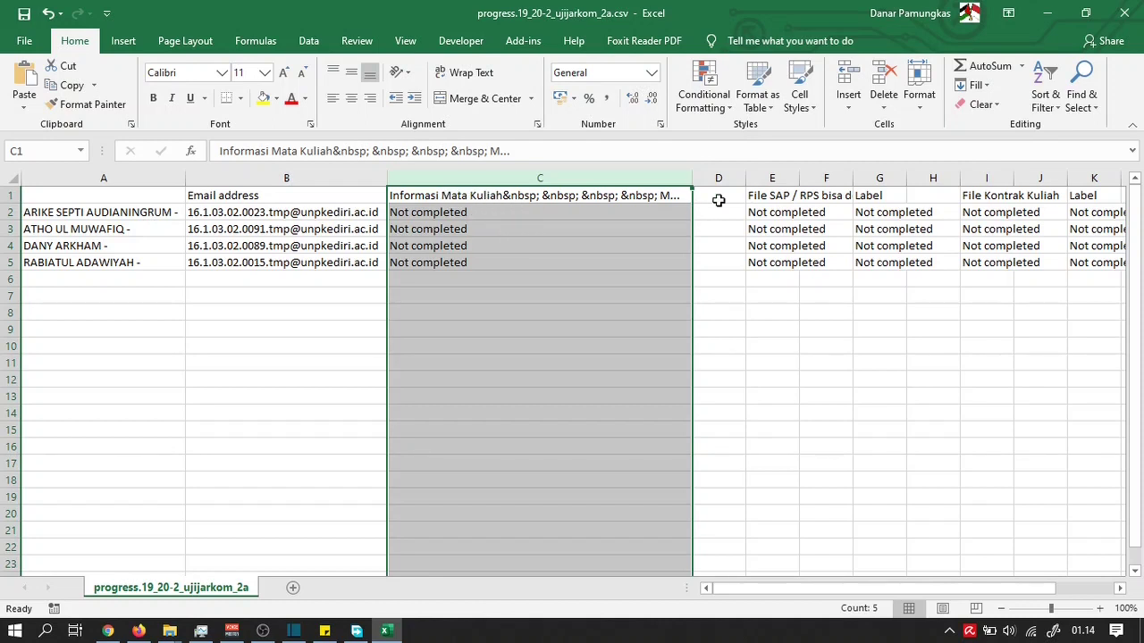
Fit column M, Pengenalan Jaringan Komputer, and its completion date column N to their contents
{"action": "left_click", "coordinate": [770, 178]}
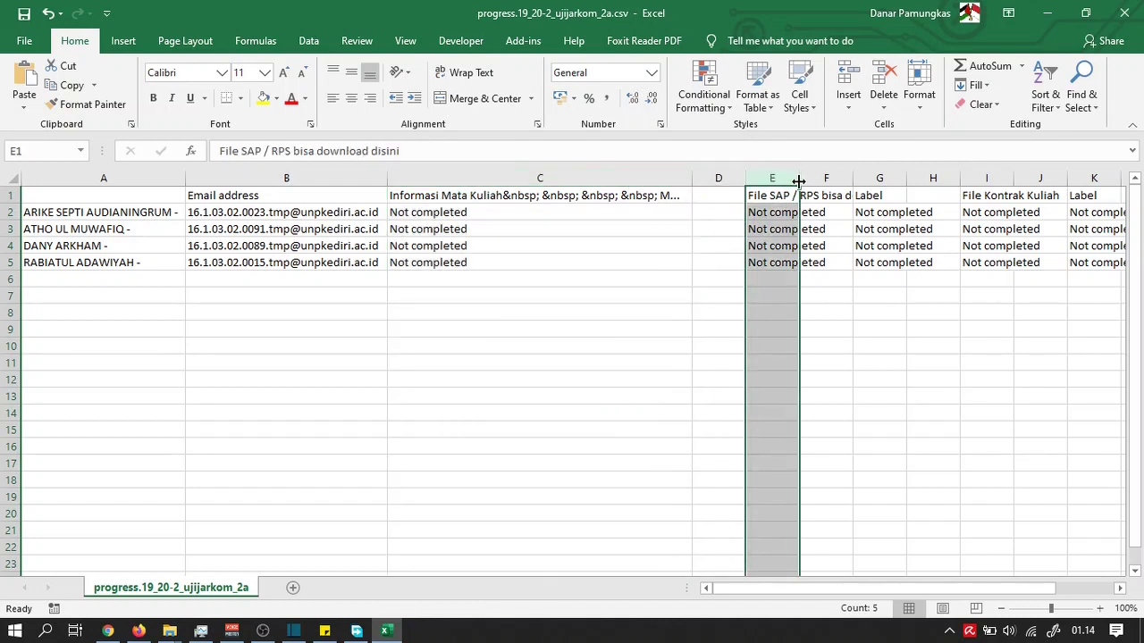
{"action": "left_click_drag", "start_coordinate": [719, 597], "coordinate": [760, 581]}
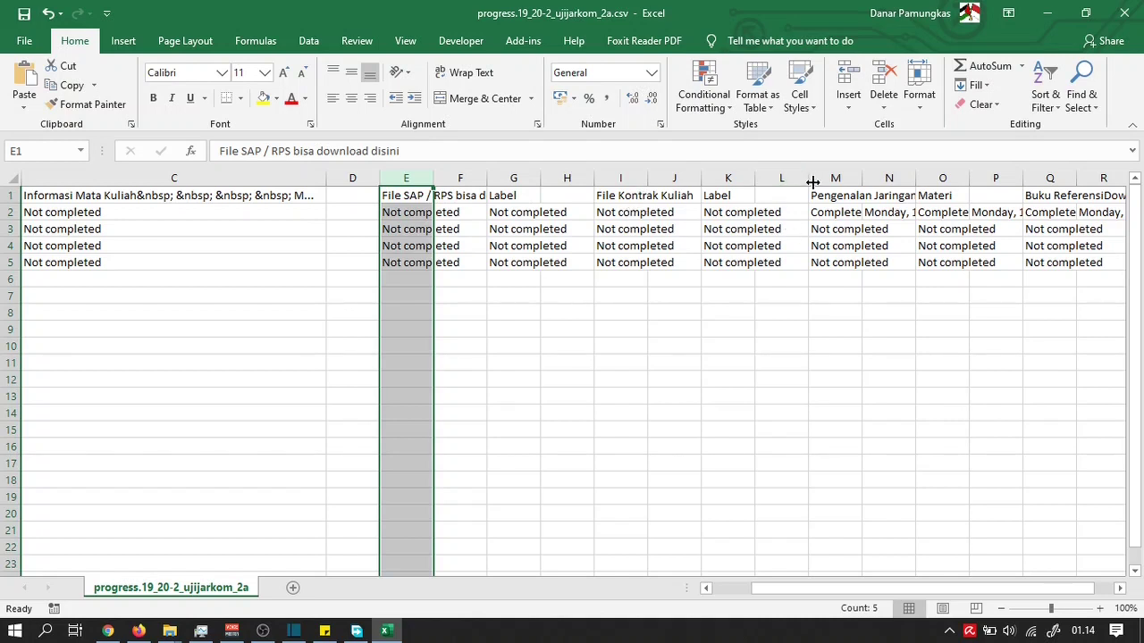
{"action": "double_click", "coordinate": [862, 179]}
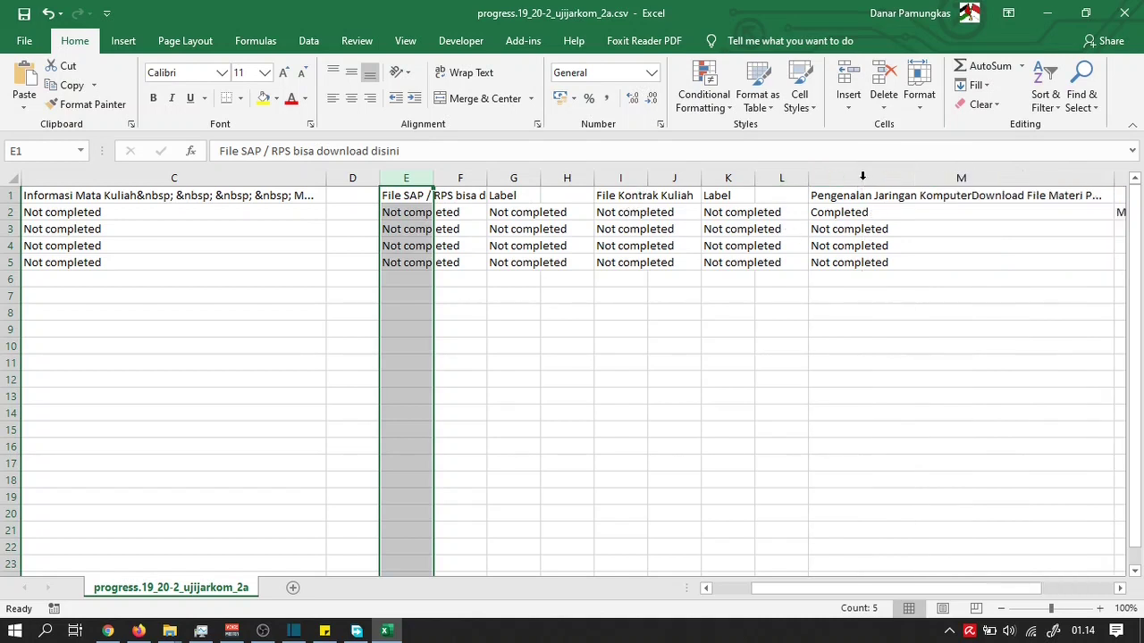
{"action": "left_click_drag", "start_coordinate": [792, 594], "coordinate": [823, 590]}
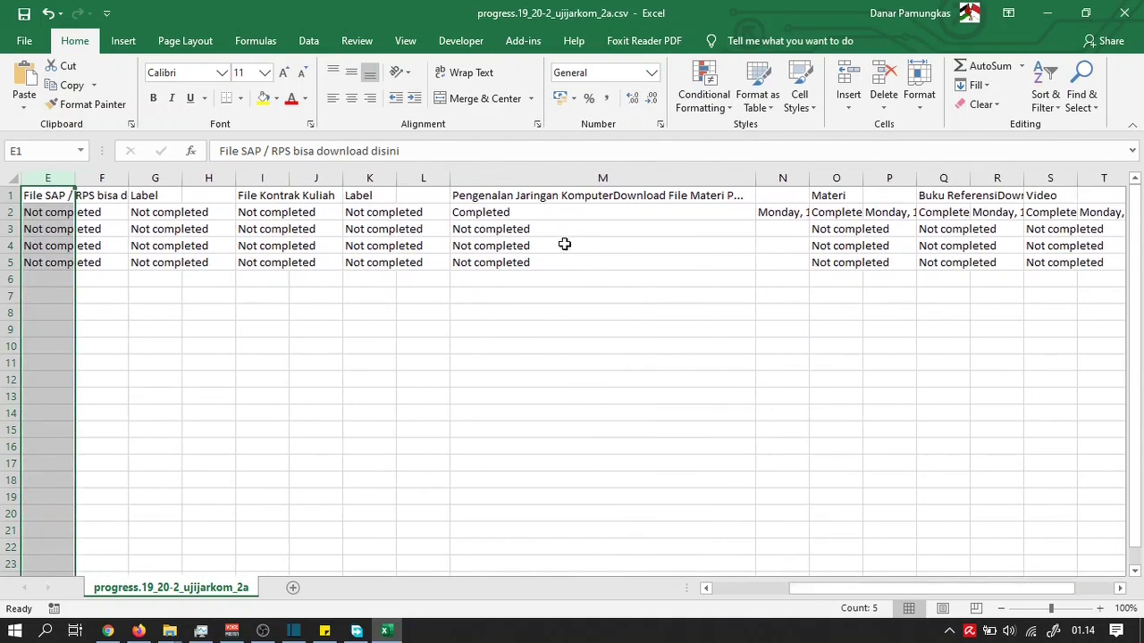
{"action": "double_click", "coordinate": [810, 179]}
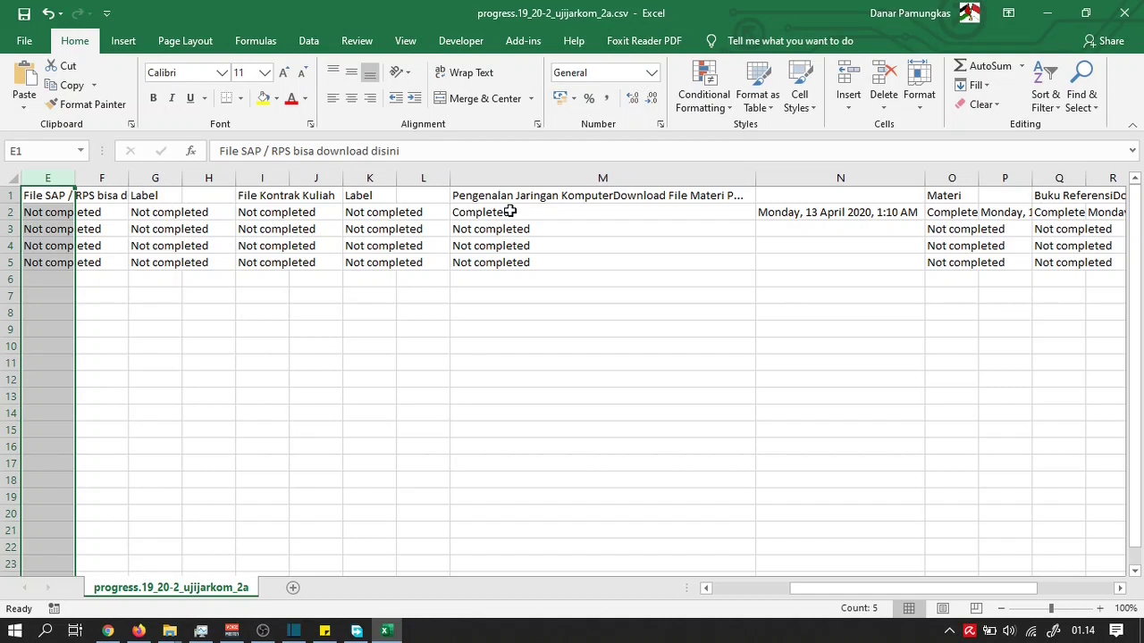
{"action": "left_click", "coordinate": [858, 215]}
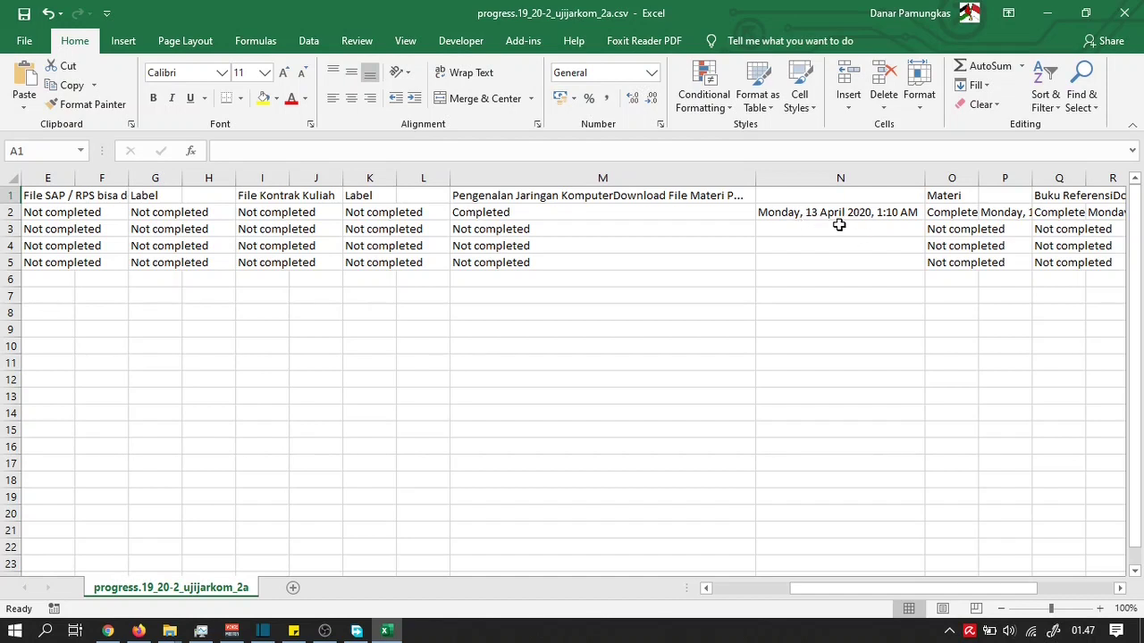
Widen column O, Materi Power Point, to show the full completion status, and fit date column P to its contents
{"action": "left_click_drag", "start_coordinate": [839, 592], "coordinate": [890, 589]}
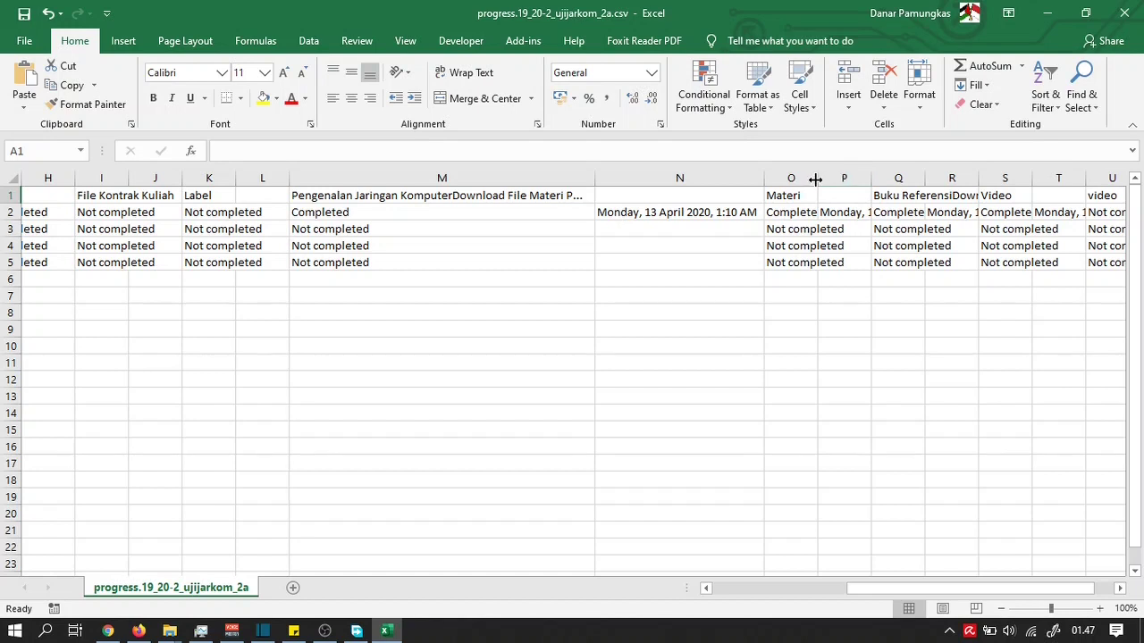
{"action": "left_click_drag", "start_coordinate": [812, 180], "coordinate": [848, 180]}
{"action": "double_click", "coordinate": [905, 179]}
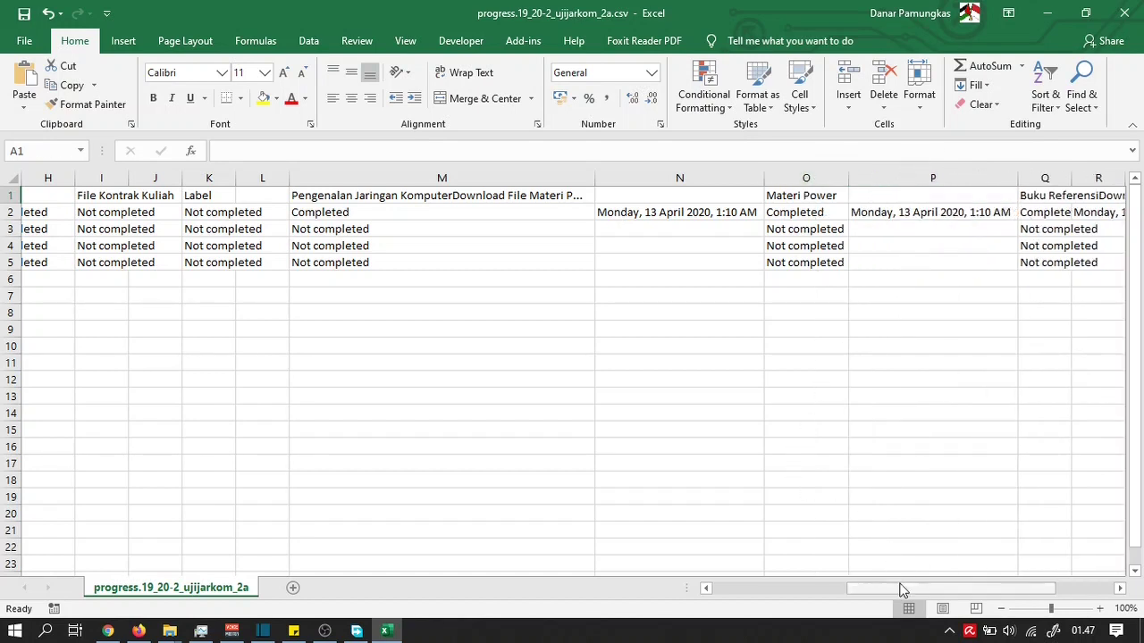
Fit column Q, Buku Referensi, and its completion date column R to their contents
{"action": "left_click_drag", "start_coordinate": [899, 587], "coordinate": [958, 582]}
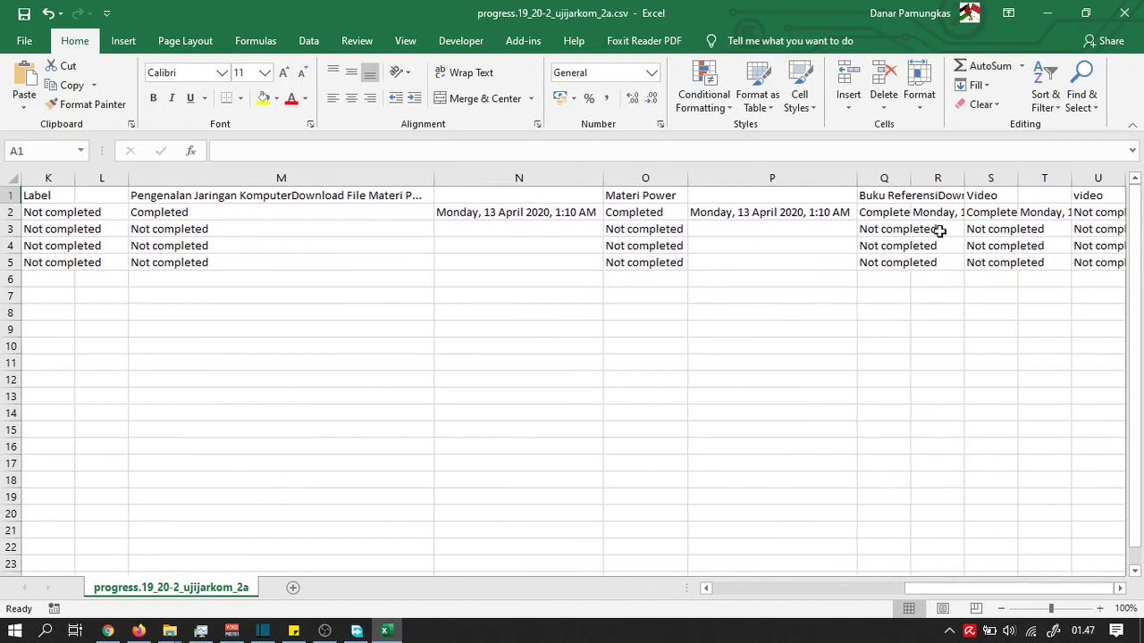
{"action": "double_click", "coordinate": [913, 172]}
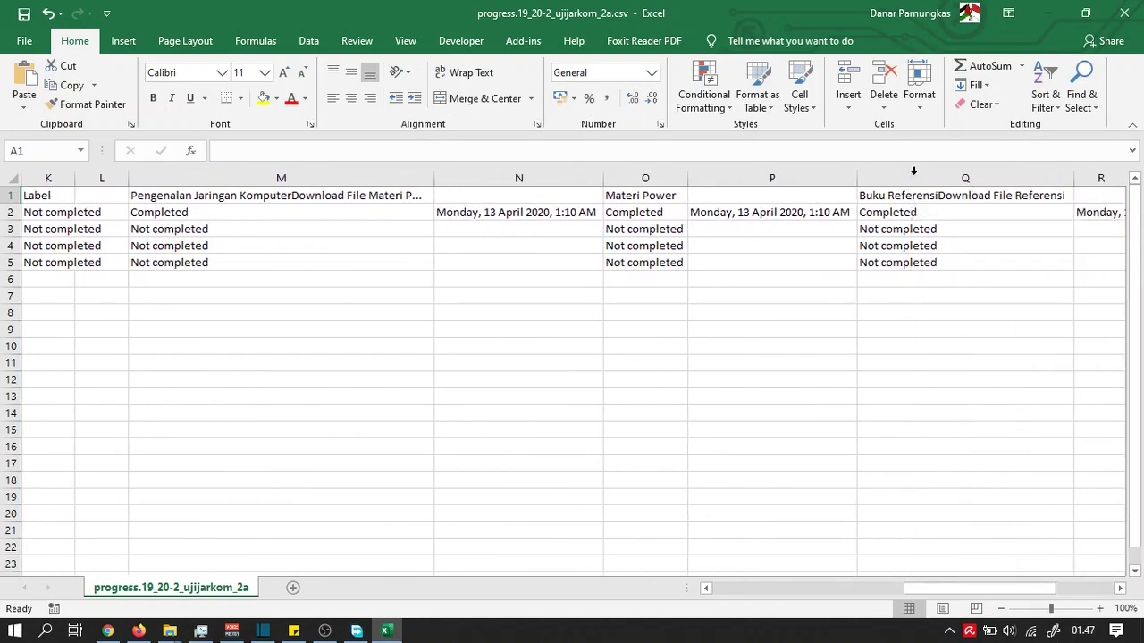
{"action": "left_click_drag", "start_coordinate": [1014, 587], "coordinate": [1055, 587]}
{"action": "double_click", "coordinate": [1019, 178]}
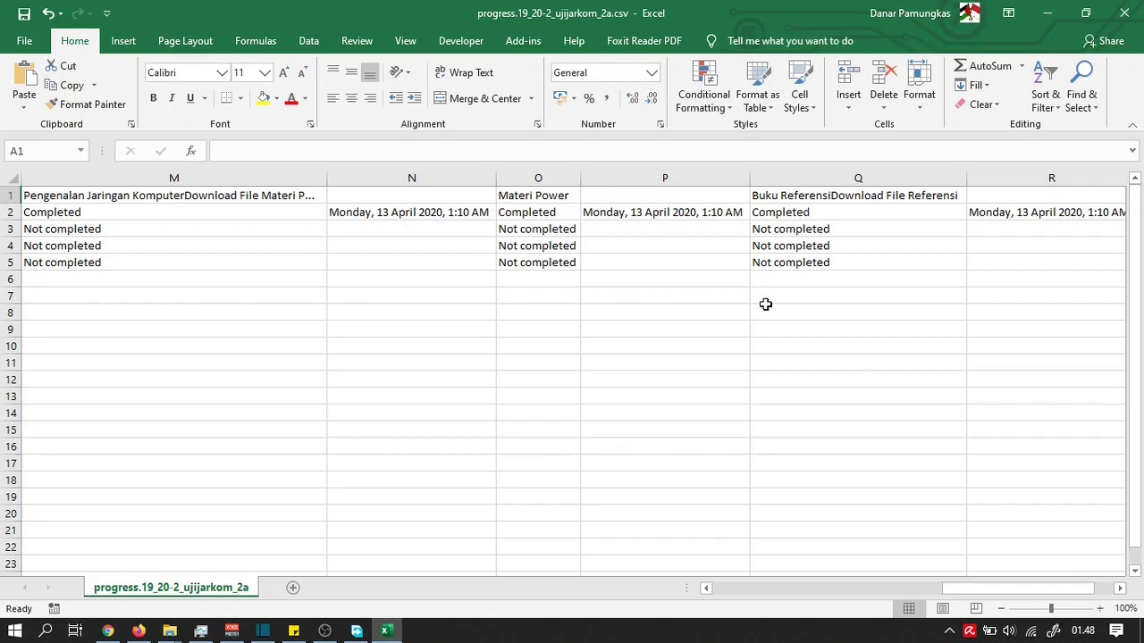
Return to the sheet's student name columns, and switch to the Activity completion report in Chrome
{"action": "left_click_drag", "start_coordinate": [978, 589], "coordinate": [742, 590]}
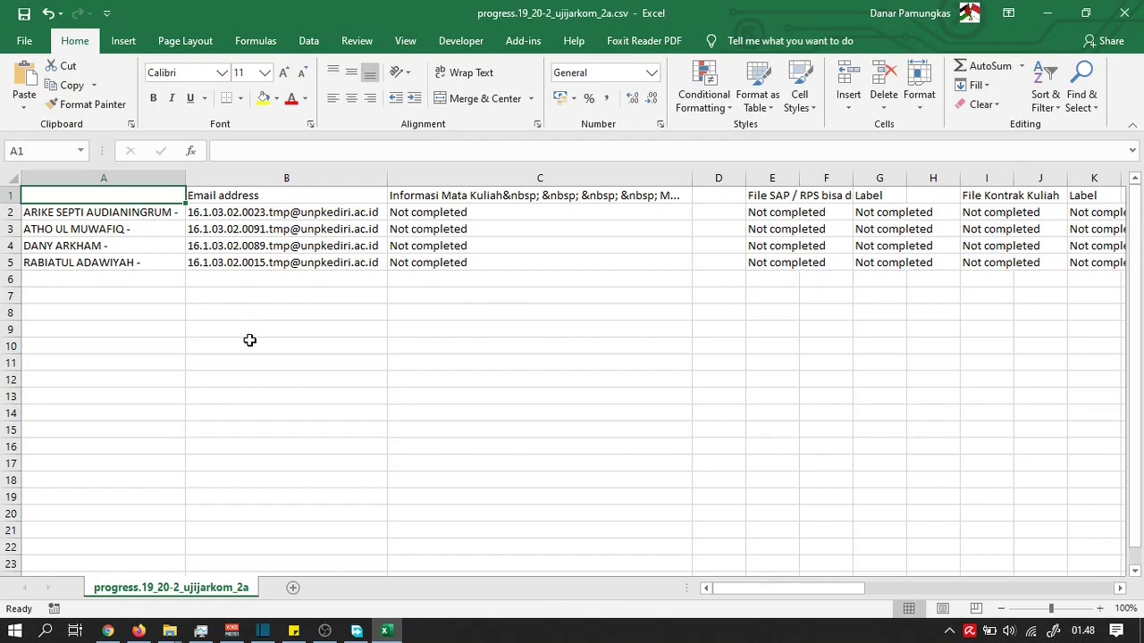
{"action": "left_click", "coordinate": [121, 631]}
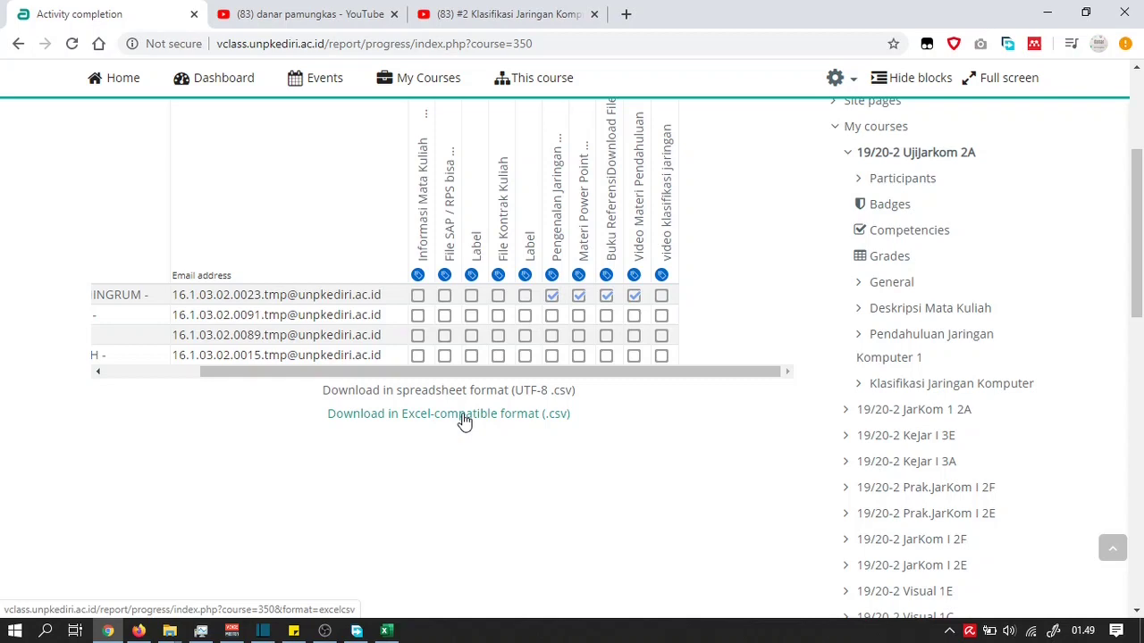
{"action": "scroll", "coordinate": [462, 421], "scroll_direction": "up", "scroll_amount": 3}
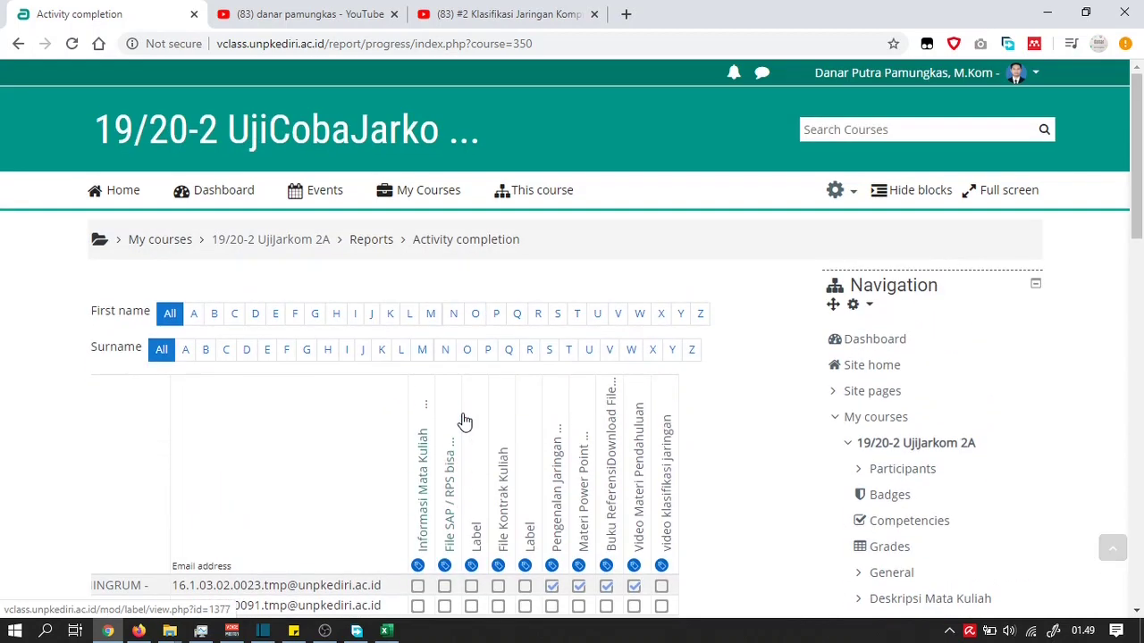
Switch to Firefox and examine the completion checkboxes on the student's course page, down to video klasifikasi jaringan
{"action": "left_click", "coordinate": [138, 630]}
{"action": "scroll", "coordinate": [326, 377], "scroll_direction": "down", "scroll_amount": 10}
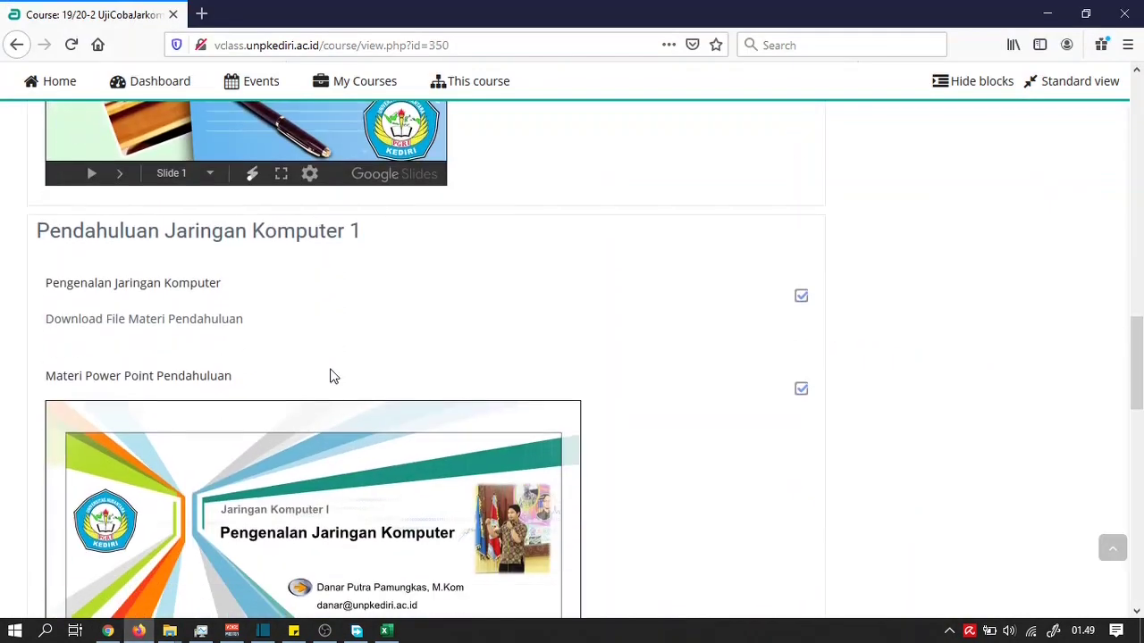
{"action": "scroll", "coordinate": [330, 375], "scroll_direction": "down", "scroll_amount": 4}
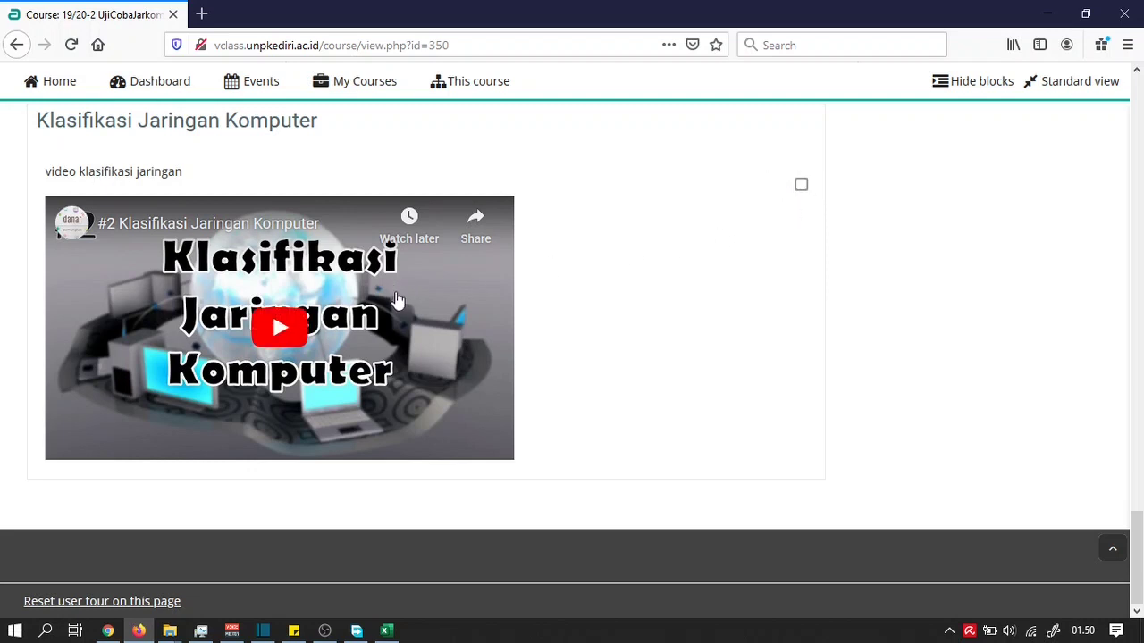
{"action": "scroll", "coordinate": [398, 303], "scroll_direction": "up", "scroll_amount": 1}
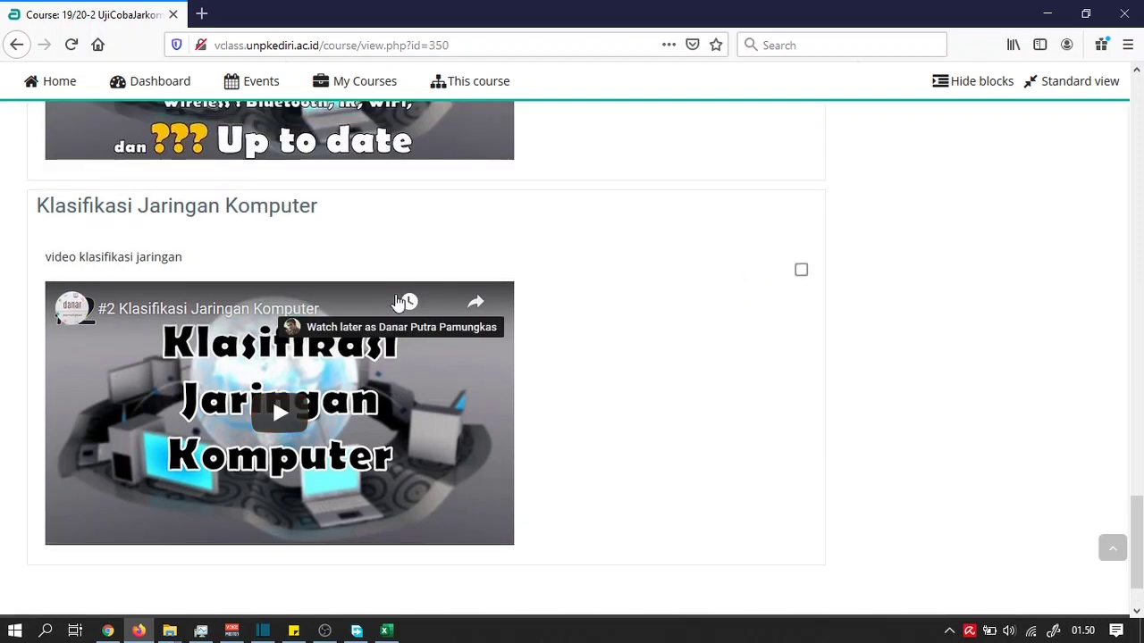
{"action": "scroll", "coordinate": [399, 304], "scroll_direction": "down", "scroll_amount": 1}
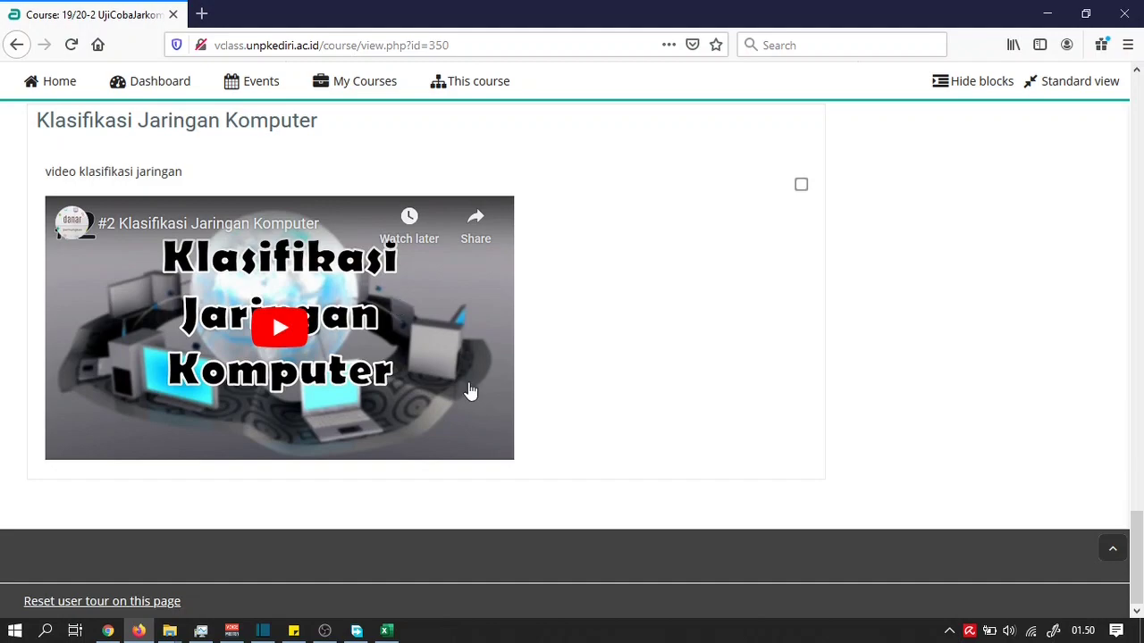
{"action": "scroll", "coordinate": [468, 384], "scroll_direction": "up", "scroll_amount": 5}
{"action": "scroll", "coordinate": [470, 392], "scroll_direction": "up", "scroll_amount": 12}
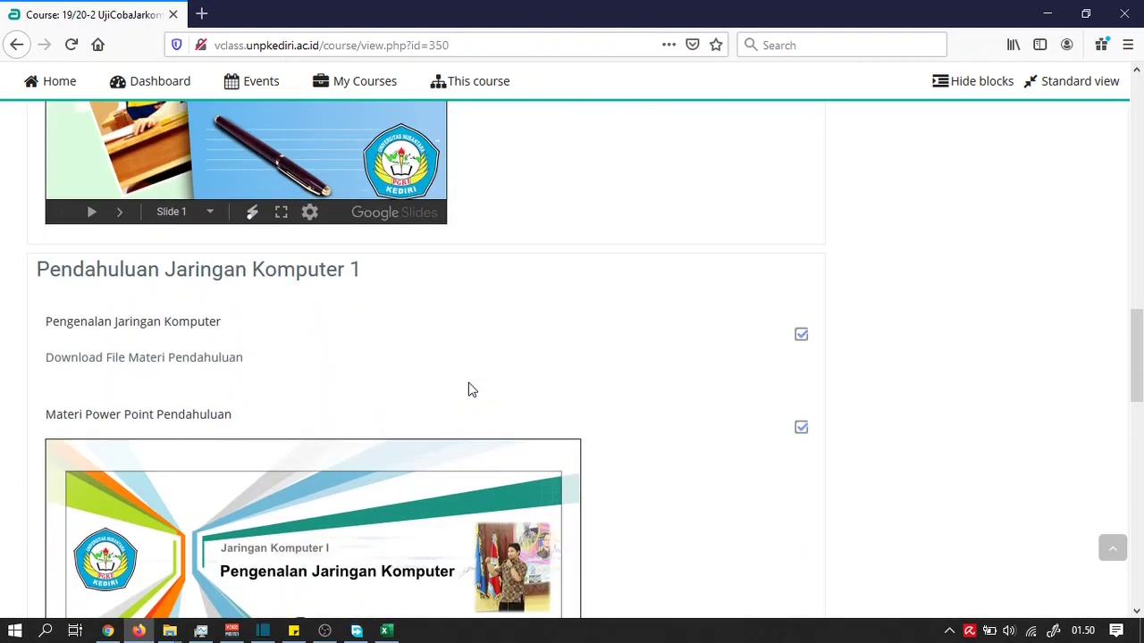
{"action": "scroll", "coordinate": [472, 390], "scroll_direction": "up", "scroll_amount": 10}
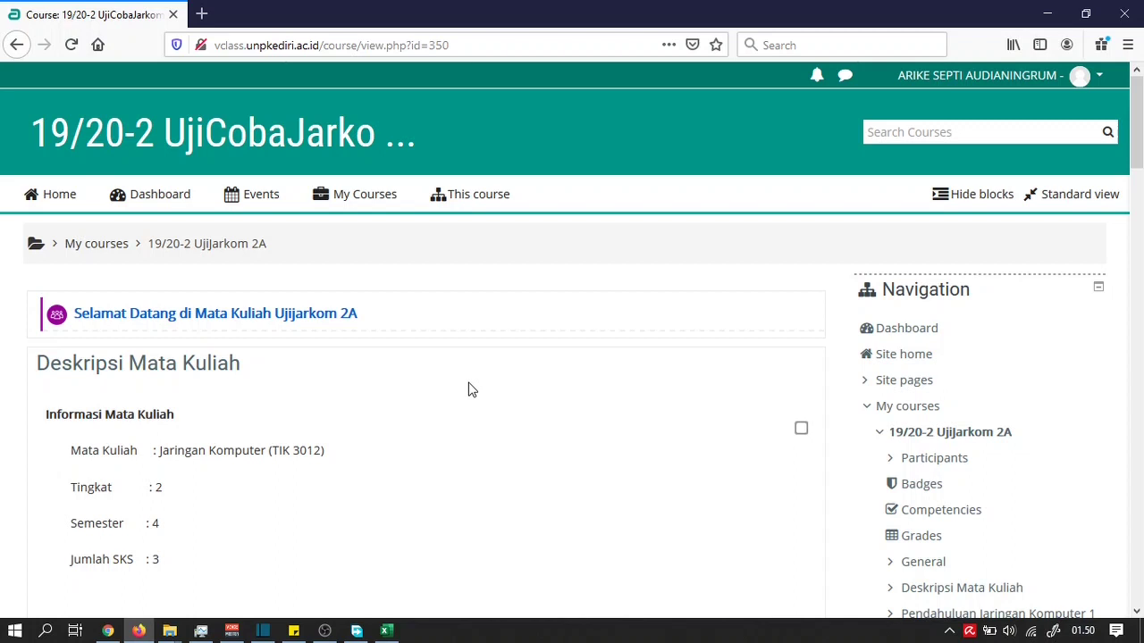
Open the Dashboard in the student's Moodle account
{"action": "left_click", "coordinate": [169, 214]}
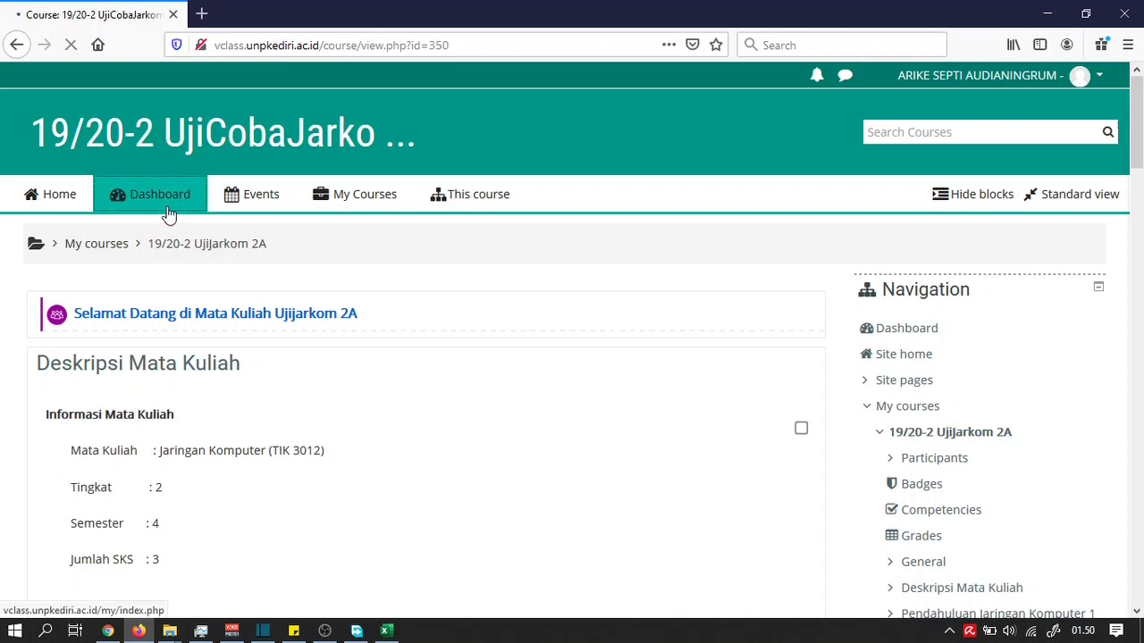